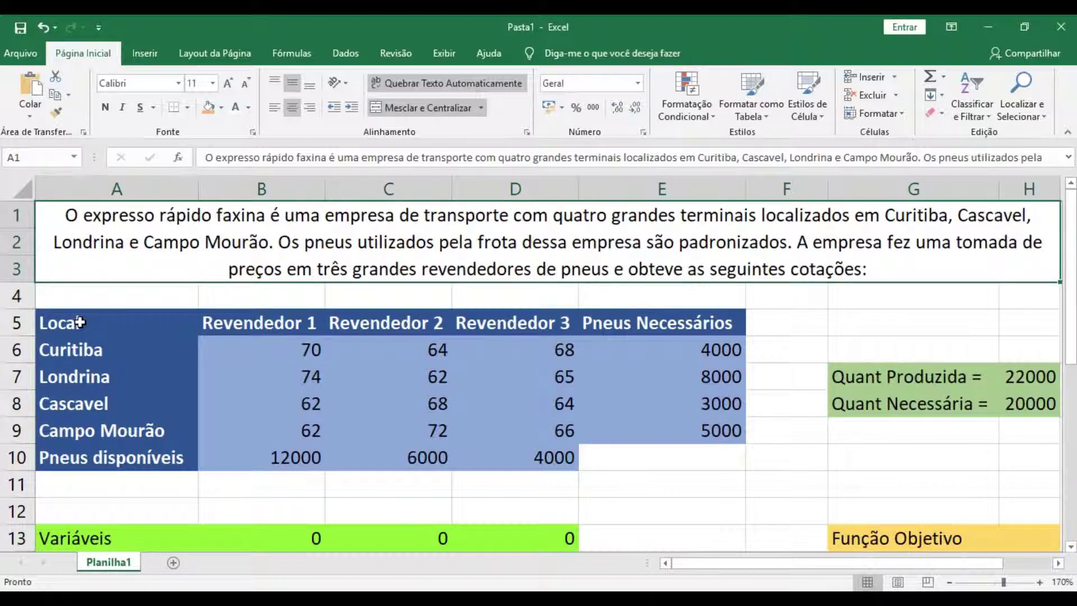
Review the problem's cost table, per-city tire demand and per-reseller tire availability.
{"action": "left_click_drag", "start_coordinate": [80, 322], "coordinate": [735, 426]}
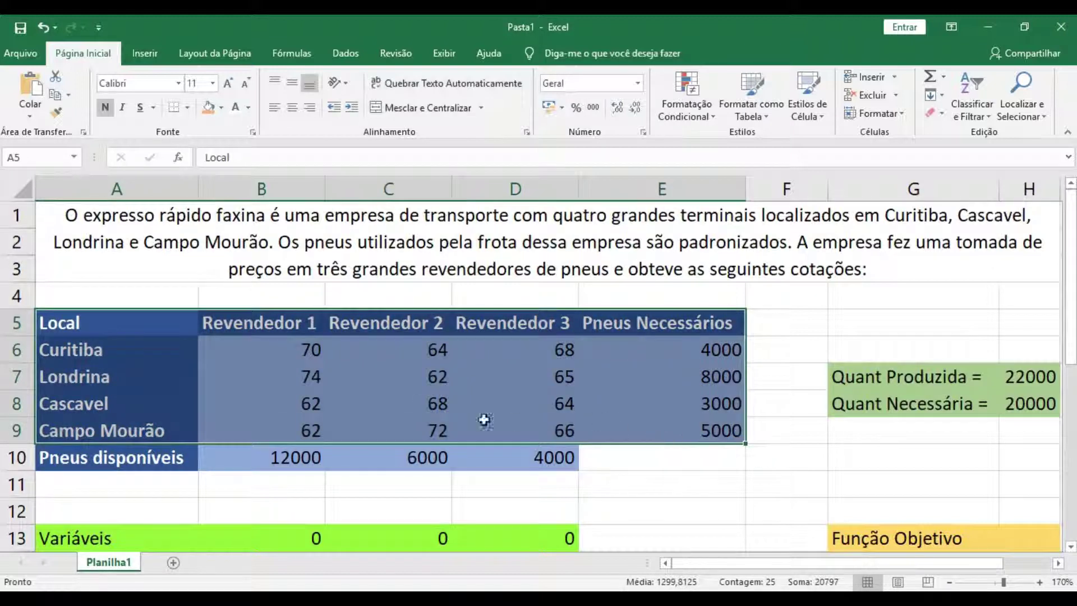
{"action": "left_click_drag", "start_coordinate": [665, 328], "coordinate": [682, 438]}
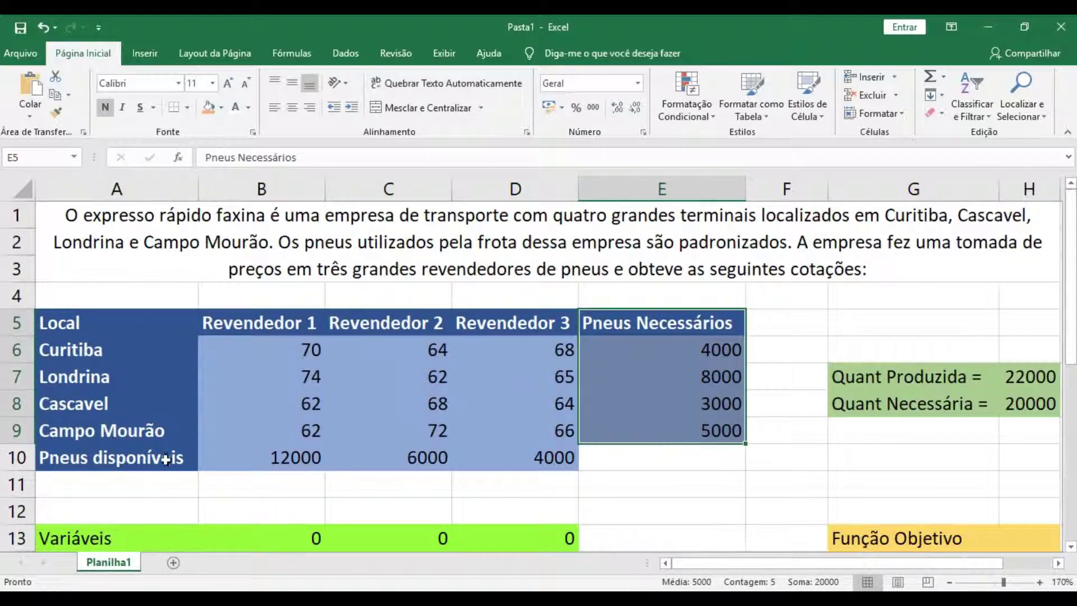
{"action": "left_click_drag", "start_coordinate": [166, 461], "coordinate": [534, 462]}
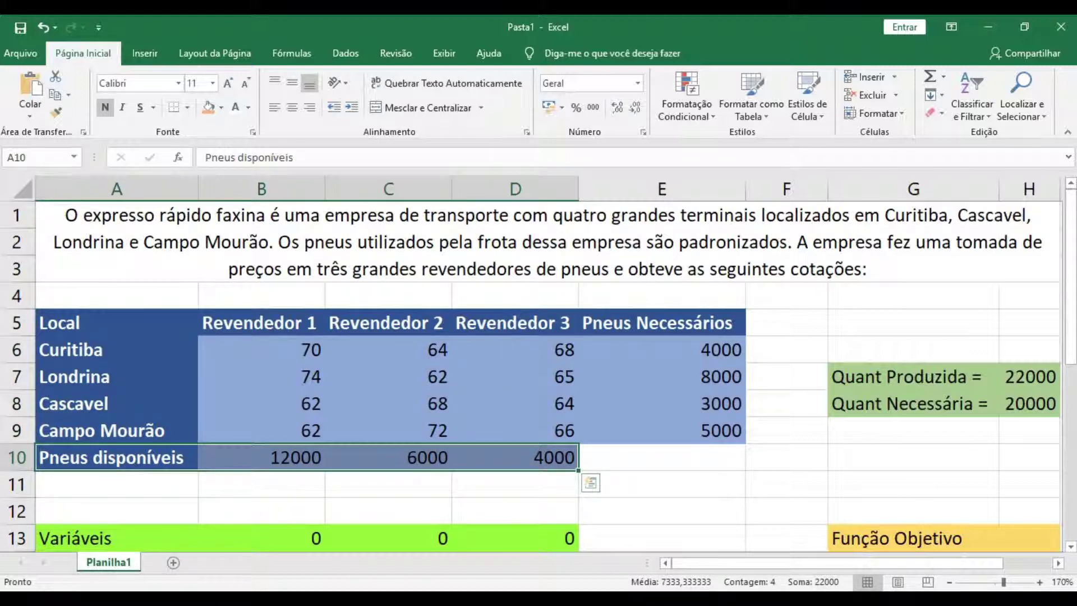
{"action": "key", "text": "alt+Tab"}
Check the Quant Produzida and Quant Necessária total formulas, leaving them unchanged.
{"action": "left_click_drag", "start_coordinate": [882, 379], "coordinate": [1026, 382]}
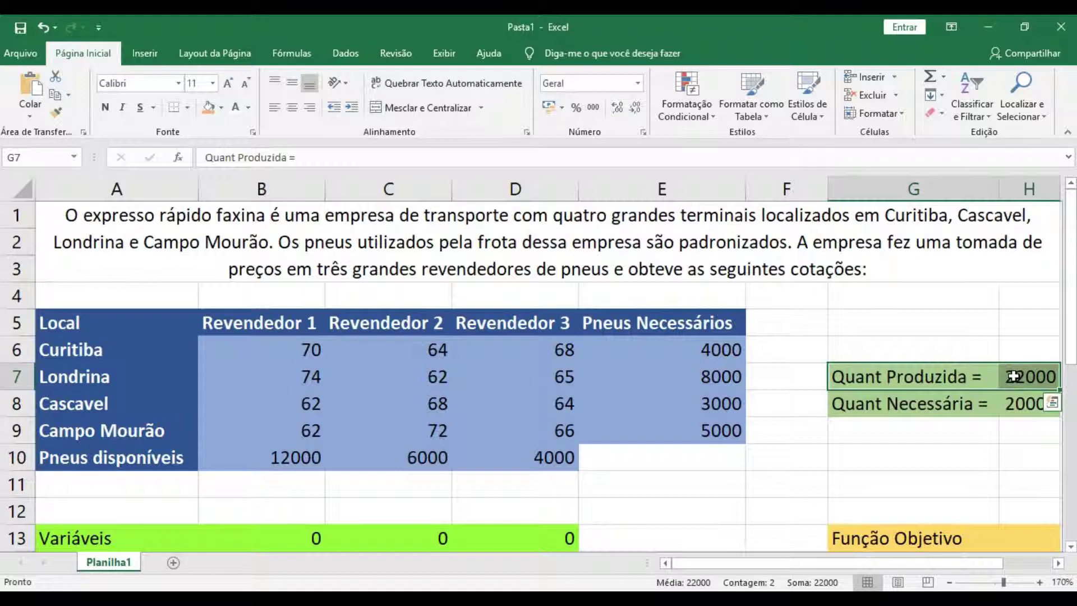
{"action": "double_click", "coordinate": [1026, 382]}
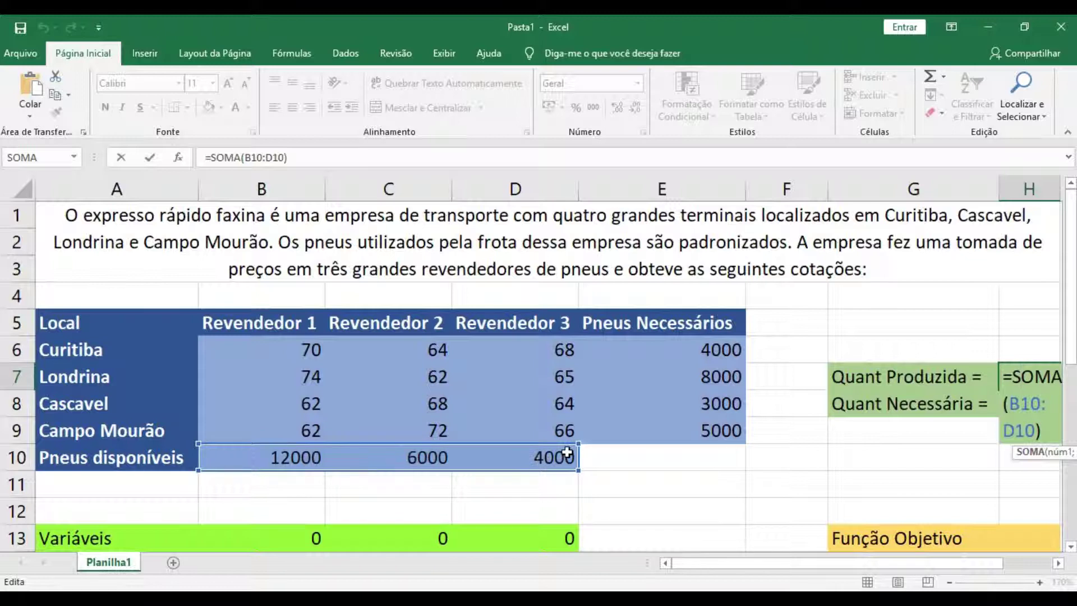
{"action": "key", "text": "Return"}
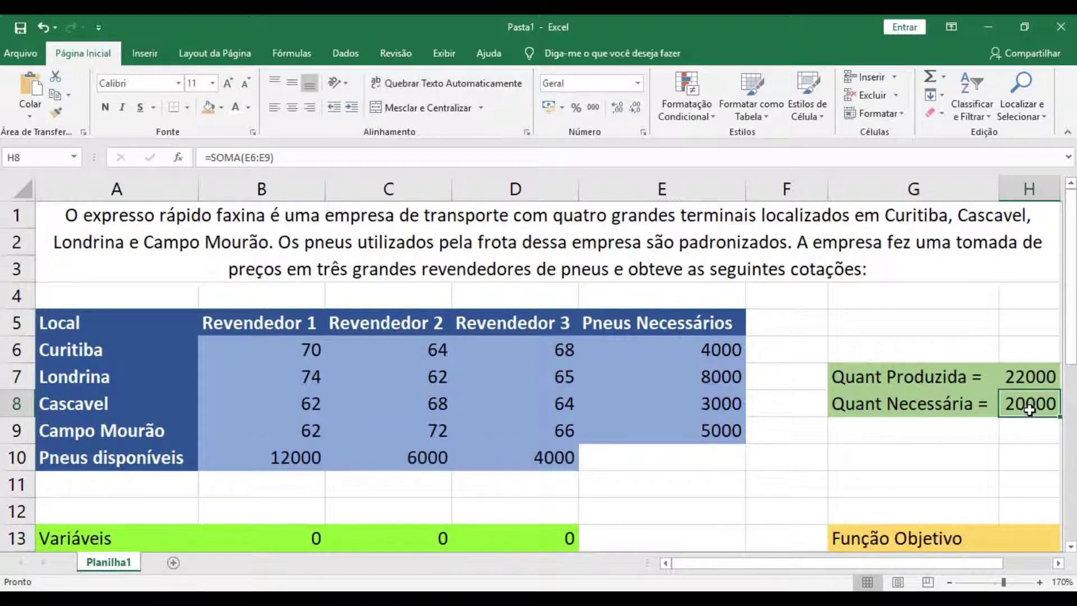
{"action": "left_click_drag", "start_coordinate": [660, 351], "coordinate": [714, 430]}
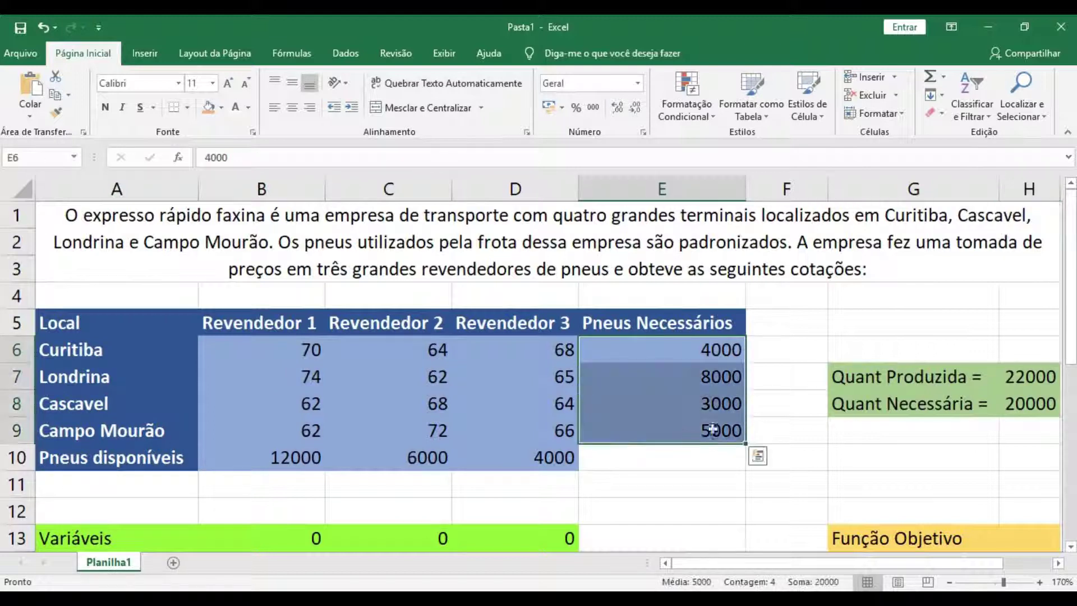
{"action": "left_click", "coordinate": [1013, 404]}
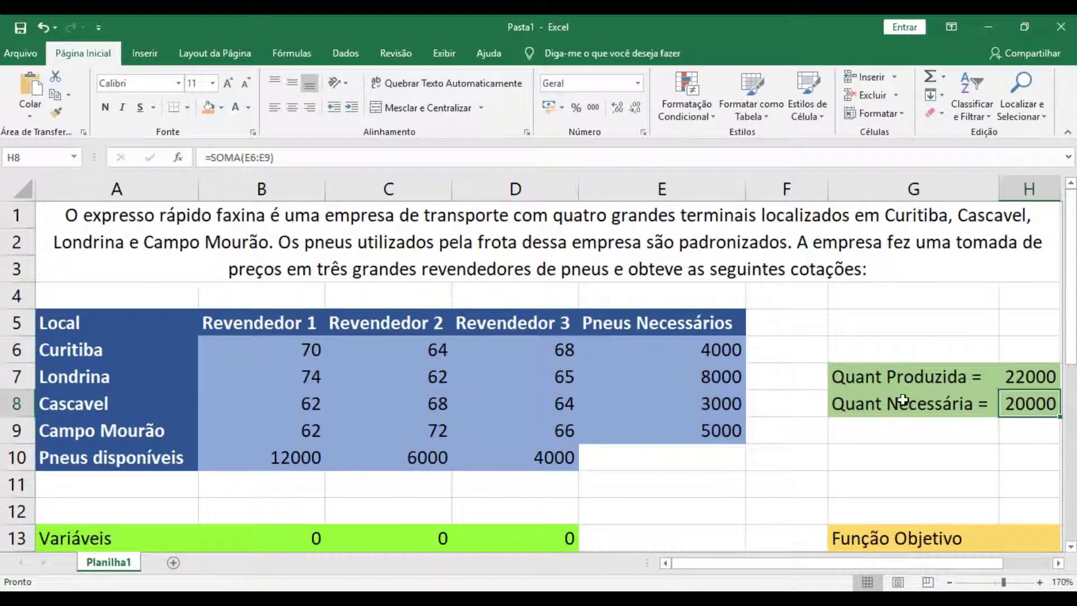
{"action": "double_click", "coordinate": [1008, 406]}
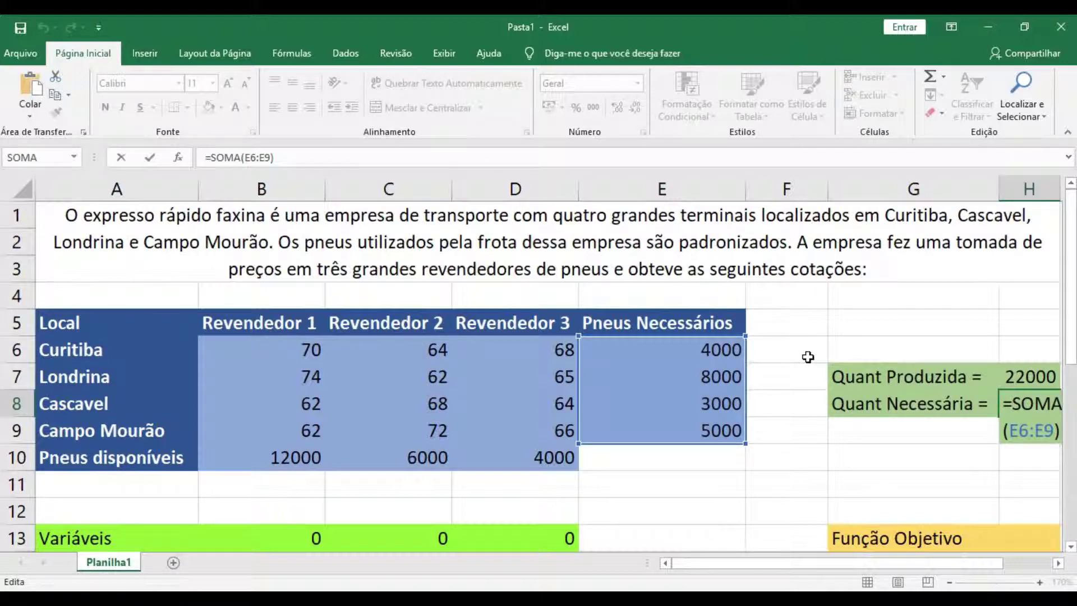
{"action": "key", "text": "Return"}
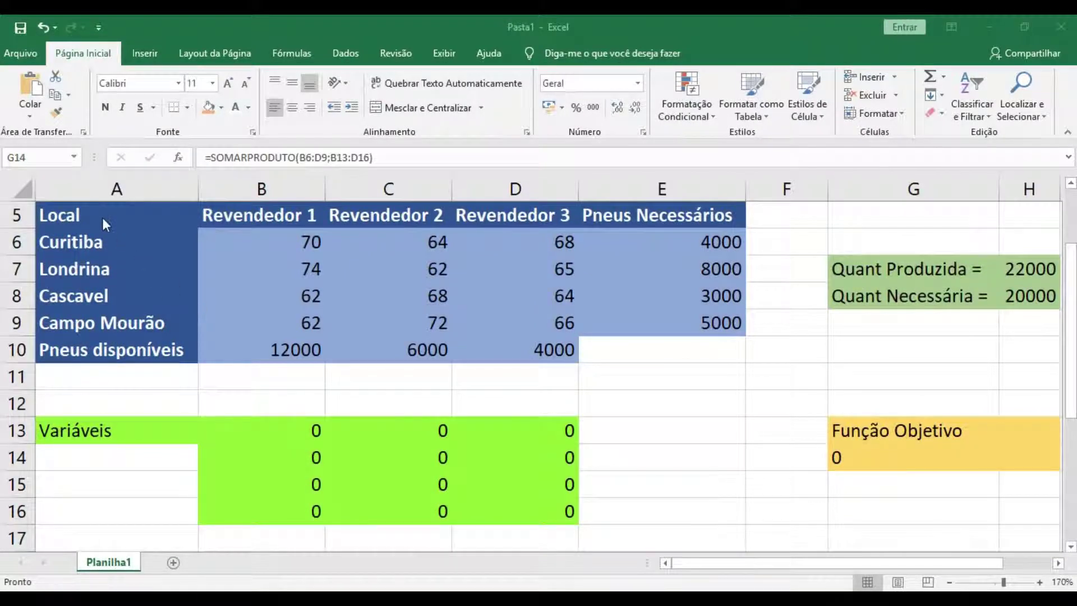
Relate the decision-variable grid to the G14 objective formula and its cost range.
{"action": "left_click_drag", "start_coordinate": [100, 215], "coordinate": [637, 344]}
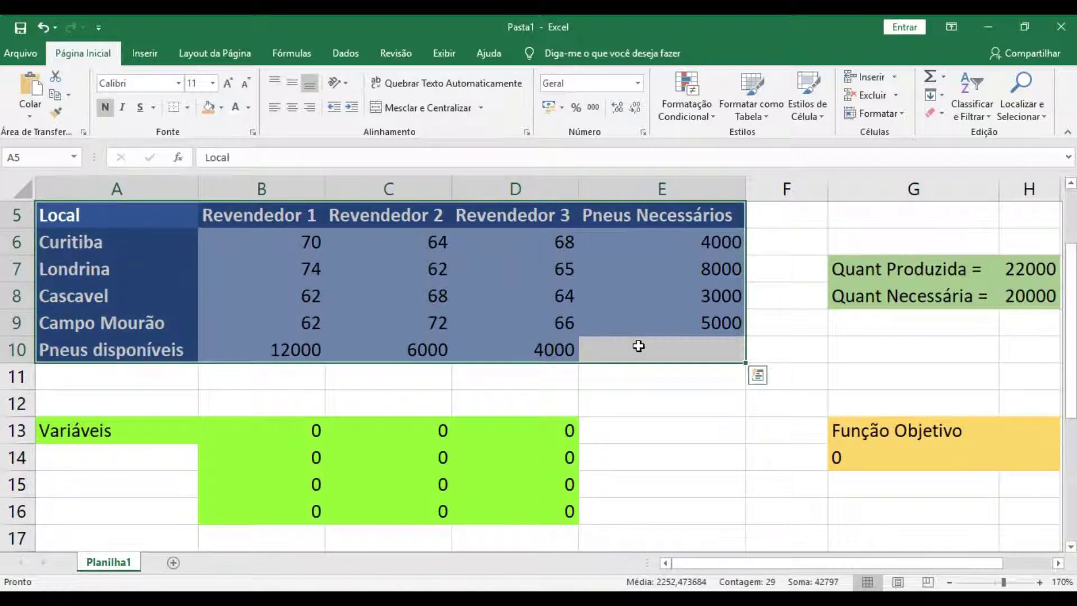
{"action": "left_click", "coordinate": [957, 270]}
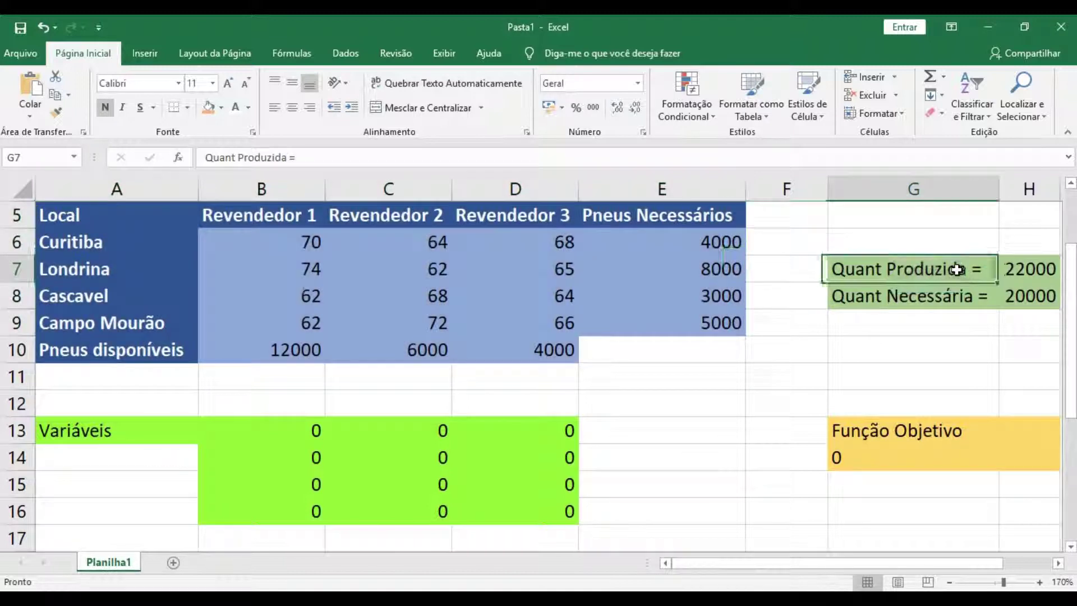
{"action": "left_click_drag", "start_coordinate": [957, 270], "coordinate": [1017, 296]}
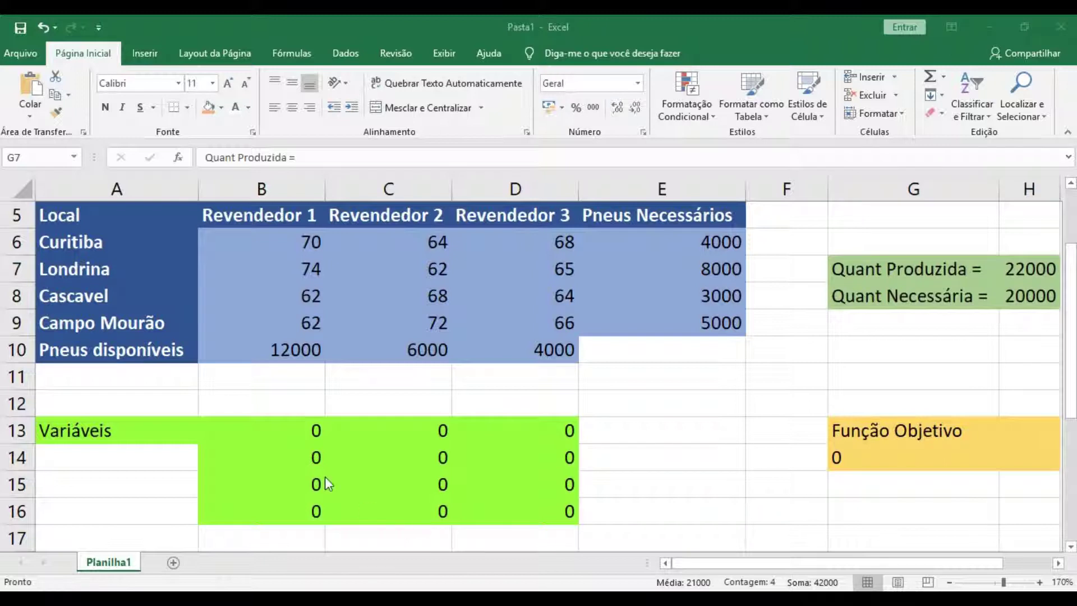
{"action": "left_click_drag", "start_coordinate": [232, 431], "coordinate": [530, 512]}
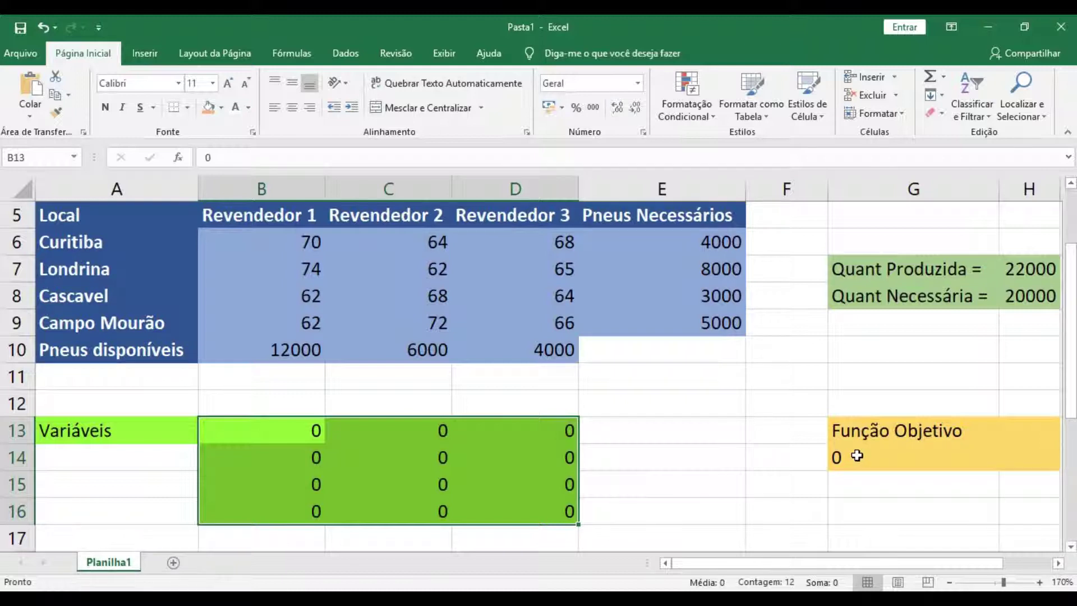
{"action": "double_click", "coordinate": [860, 457]}
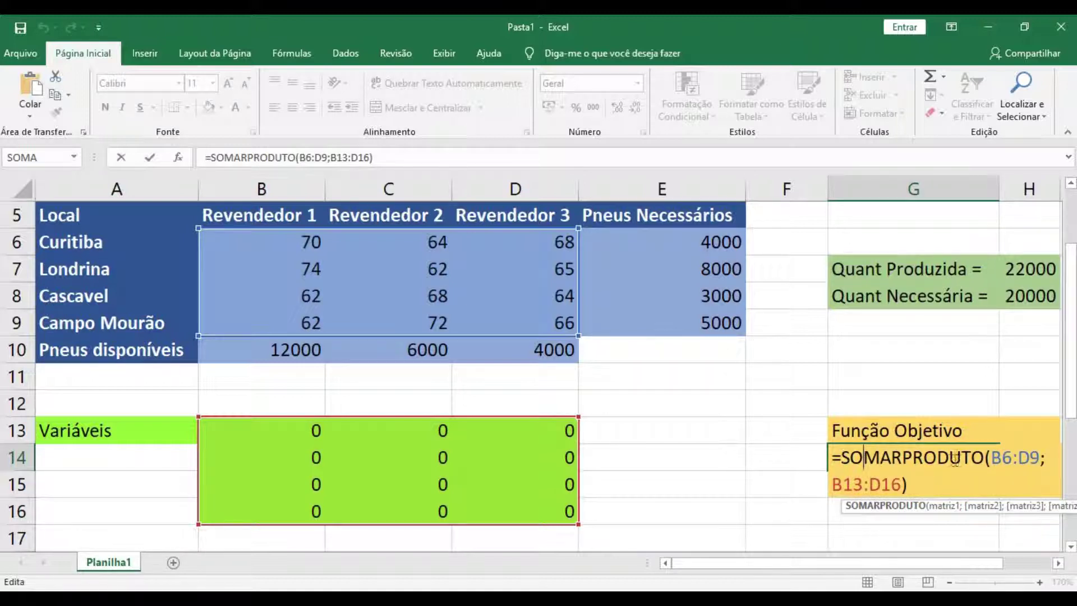
{"action": "left_click_drag", "start_coordinate": [991, 457], "coordinate": [1039, 458]}
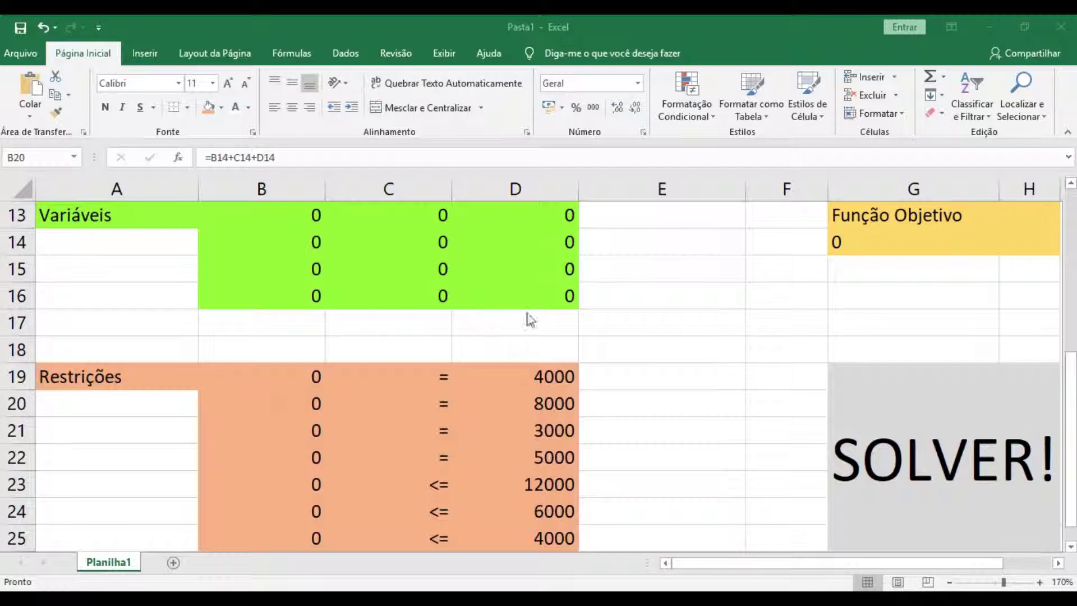
Recheck the column of required tire quantities for the cities.
{"action": "left_click", "coordinate": [662, 341]}
{"action": "scroll", "coordinate": [662, 341], "scroll_direction": "up", "scroll_amount": 4}
{"action": "left_click_drag", "start_coordinate": [662, 351], "coordinate": [676, 435]}
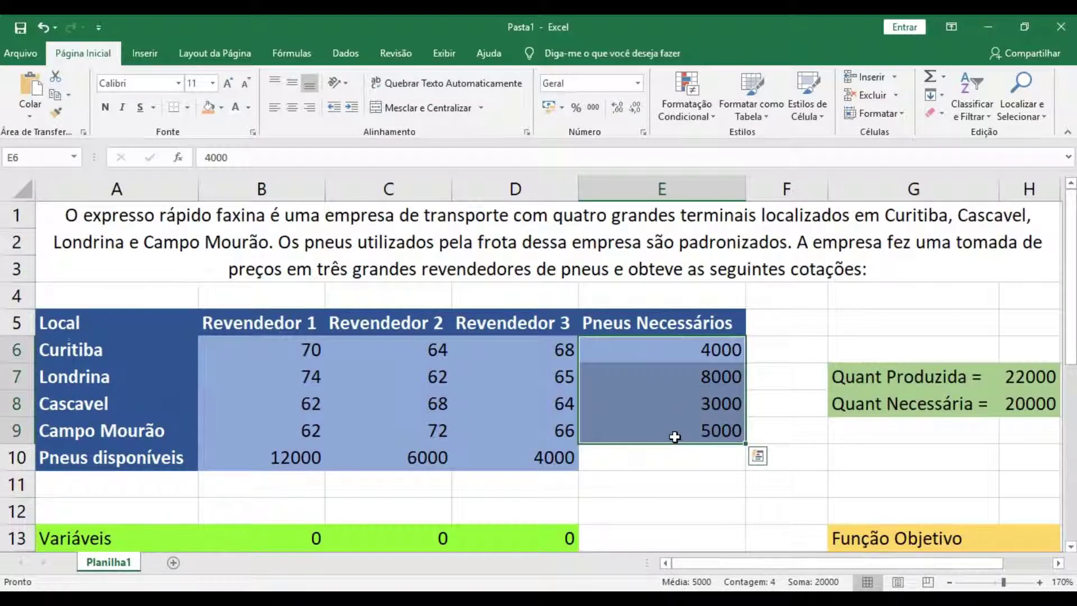
{"action": "scroll", "coordinate": [649, 411], "scroll_direction": "down", "scroll_amount": 2}
{"action": "scroll", "coordinate": [649, 411], "scroll_direction": "down", "scroll_amount": 2}
{"action": "scroll", "coordinate": [647, 409], "scroll_direction": "down", "scroll_amount": 1}
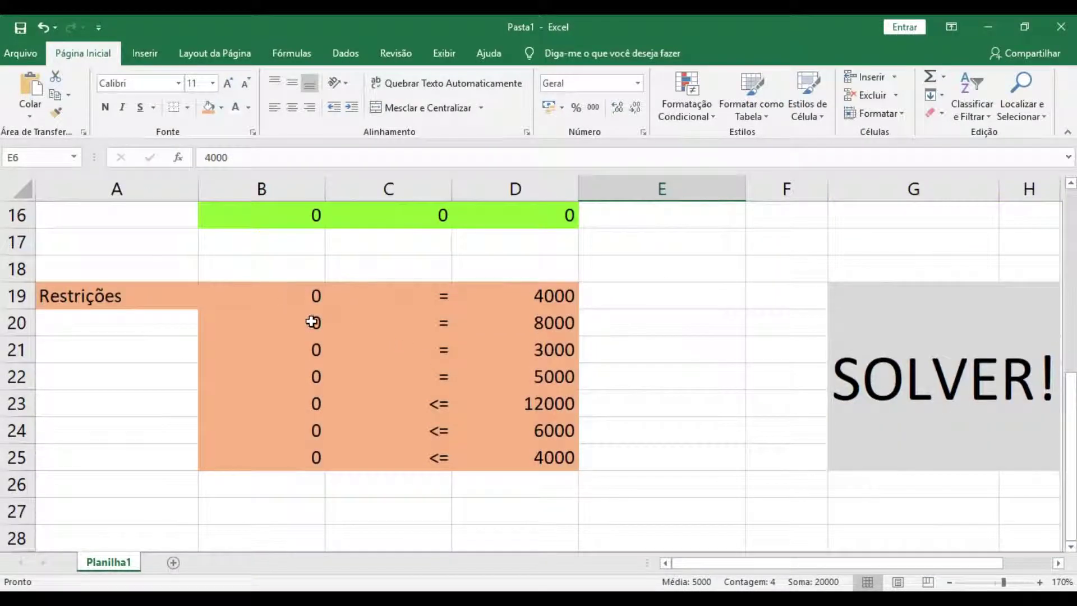
{"action": "scroll", "coordinate": [303, 336], "scroll_direction": "up", "scroll_amount": 1}
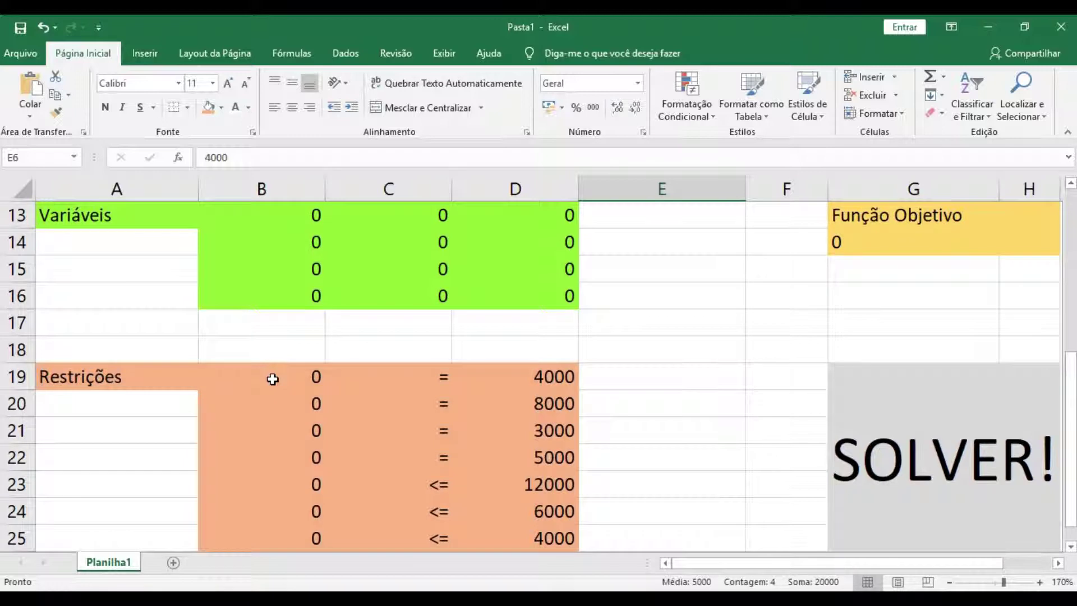
Verify the Curitiba demand constraint formula against its required 4000 tires.
{"action": "double_click", "coordinate": [272, 379]}
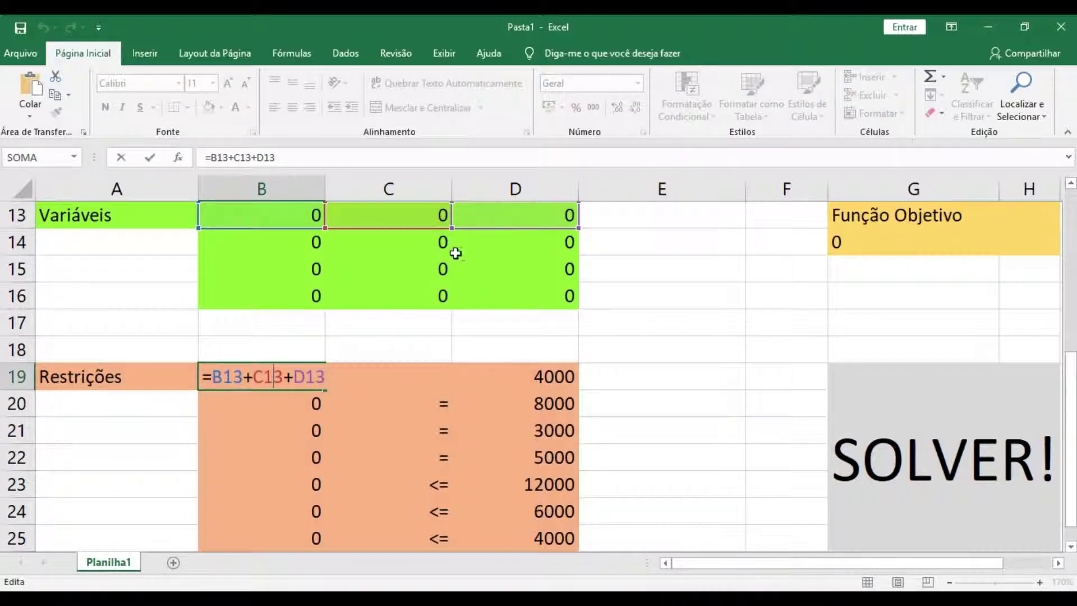
{"action": "key", "text": "Return"}
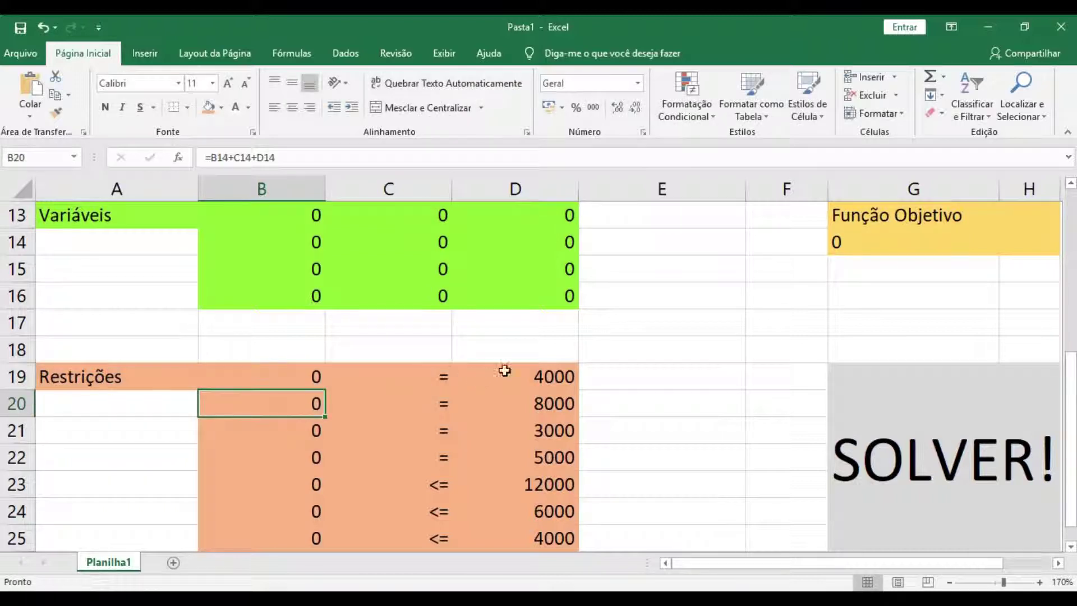
{"action": "left_click", "coordinate": [505, 371]}
{"action": "scroll", "coordinate": [516, 373], "scroll_direction": "up", "scroll_amount": 2}
{"action": "scroll", "coordinate": [528, 359], "scroll_direction": "up", "scroll_amount": 2}
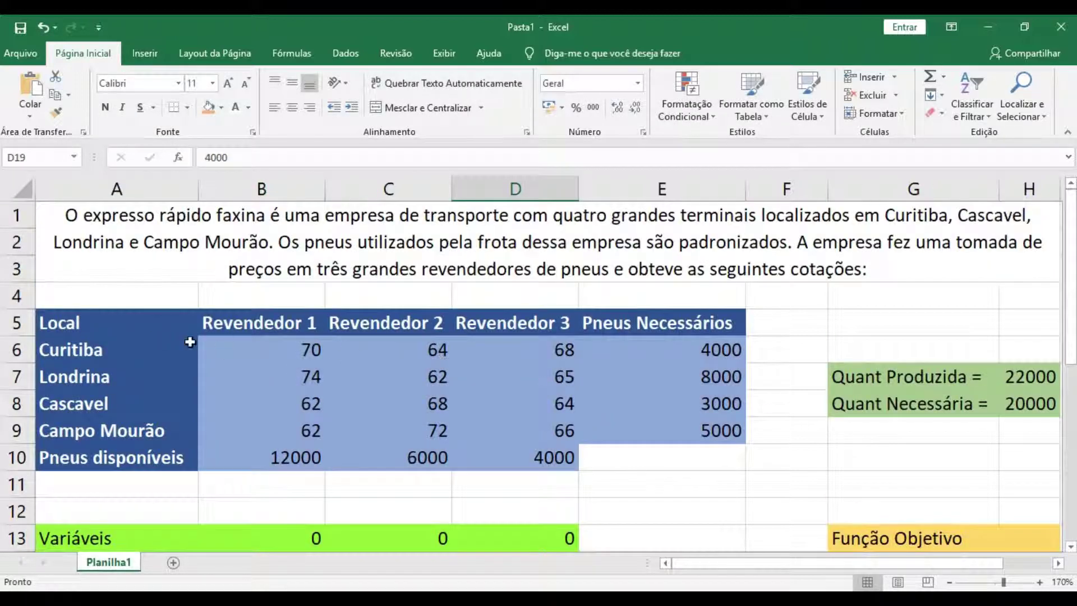
{"action": "mouse_move", "coordinate": [145, 353]}
{"action": "left_mouse_down"}
{"action": "mouse_move", "coordinate": [638, 365]}
{"action": "mouse_move", "coordinate": [640, 352]}
{"action": "left_mouse_up"}
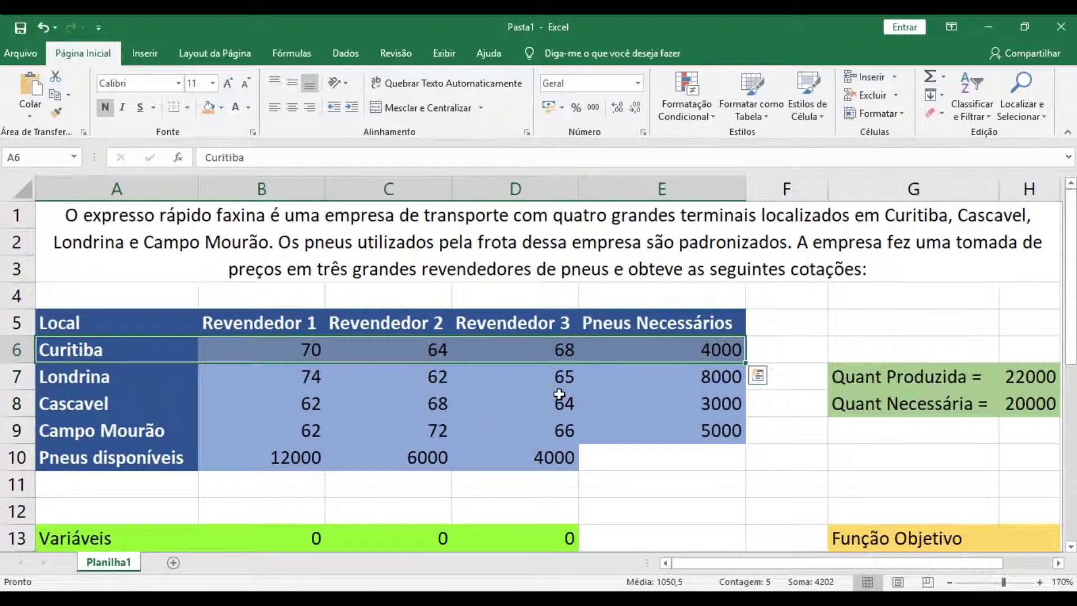
Match Londrina's decision variables to its row of costs and demand.
{"action": "left_click", "coordinate": [107, 384]}
{"action": "left_click_drag", "start_coordinate": [391, 375], "coordinate": [642, 378]}
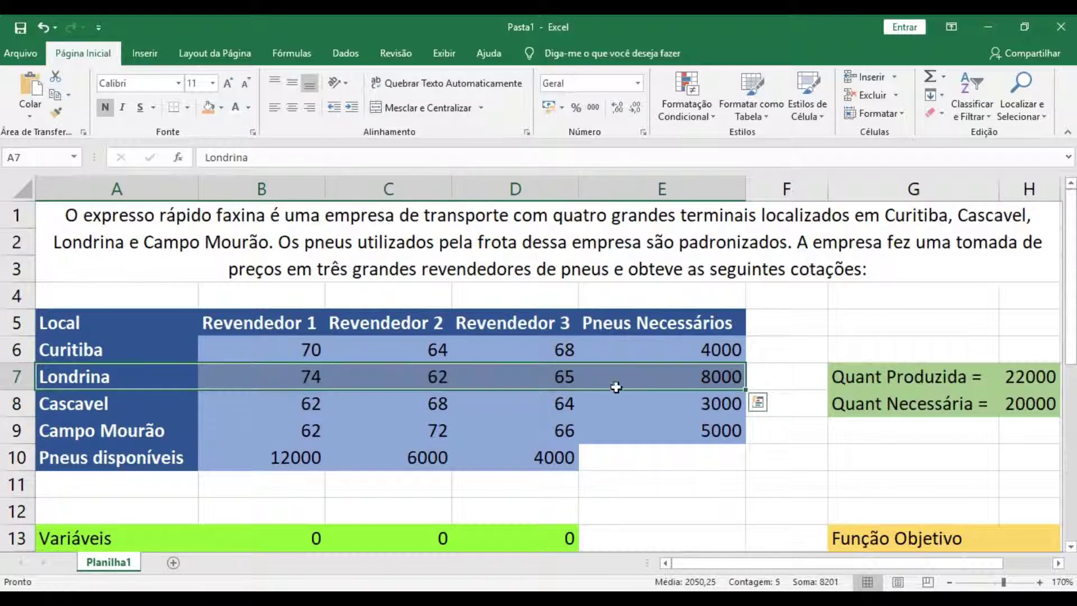
{"action": "scroll", "coordinate": [547, 389], "scroll_direction": "down", "scroll_amount": 2}
{"action": "left_click_drag", "start_coordinate": [289, 409], "coordinate": [500, 396]}
{"action": "left_click_drag", "start_coordinate": [139, 226], "coordinate": [633, 227]}
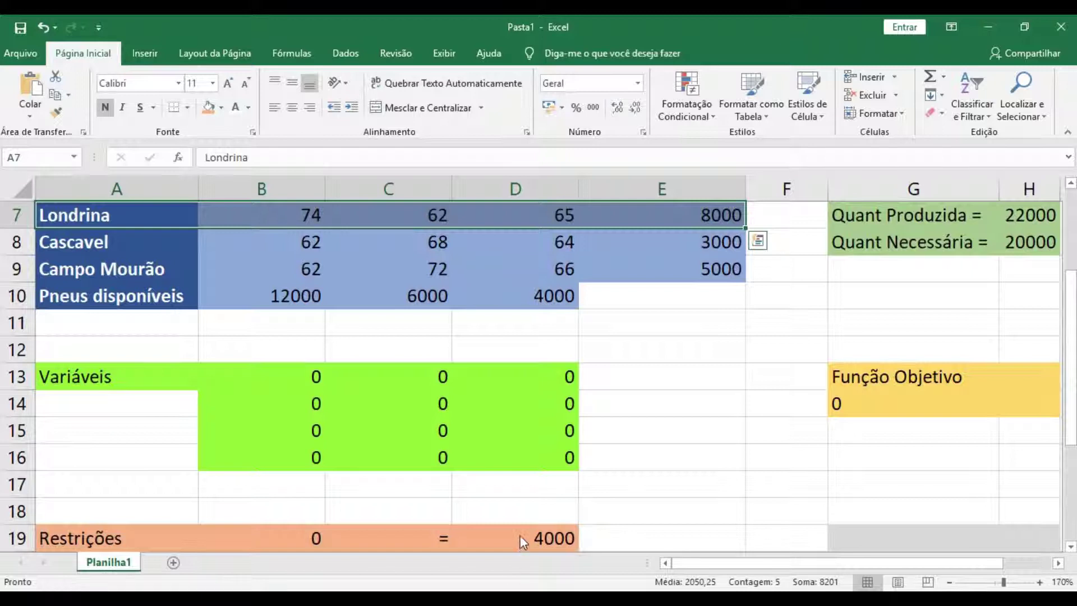
{"action": "scroll", "coordinate": [524, 543], "scroll_direction": "down", "scroll_amount": 3}
{"action": "scroll", "coordinate": [469, 507], "scroll_direction": "up", "scroll_amount": 1}
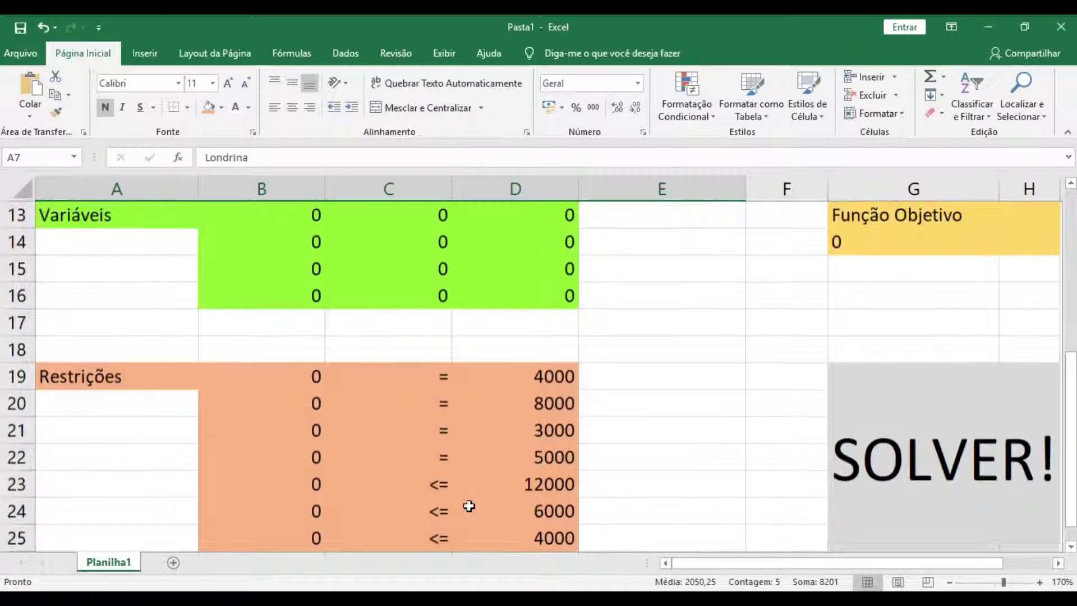
Check the Campo Mourão demand constraint formula in B22.
{"action": "left_click", "coordinate": [313, 455]}
{"action": "scroll", "coordinate": [392, 402], "scroll_direction": "up", "scroll_amount": 2}
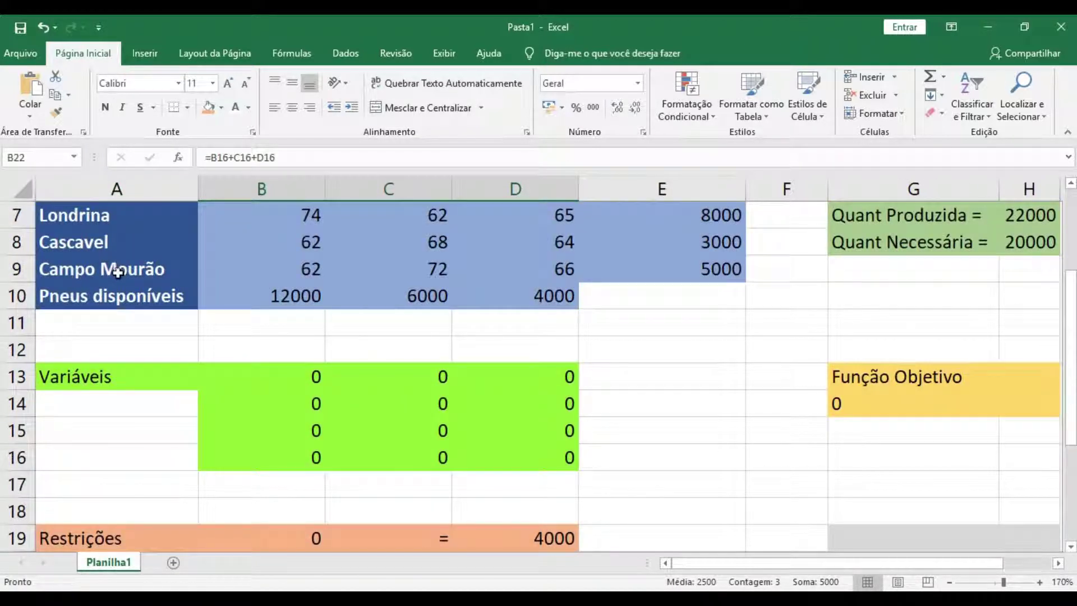
{"action": "scroll", "coordinate": [713, 274], "scroll_direction": "down", "scroll_amount": 2}
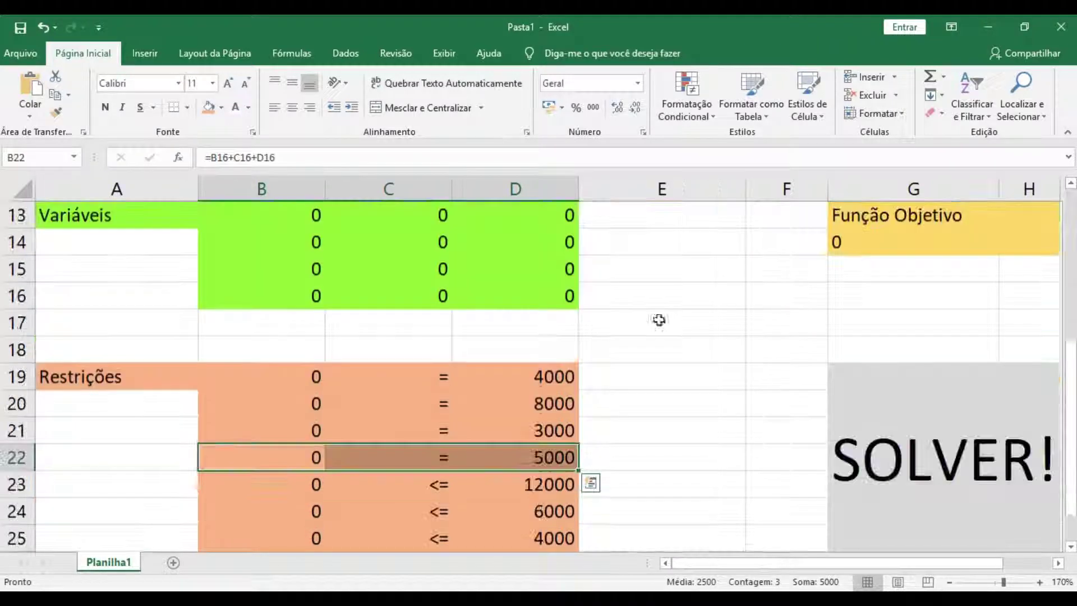
{"action": "double_click", "coordinate": [255, 459]}
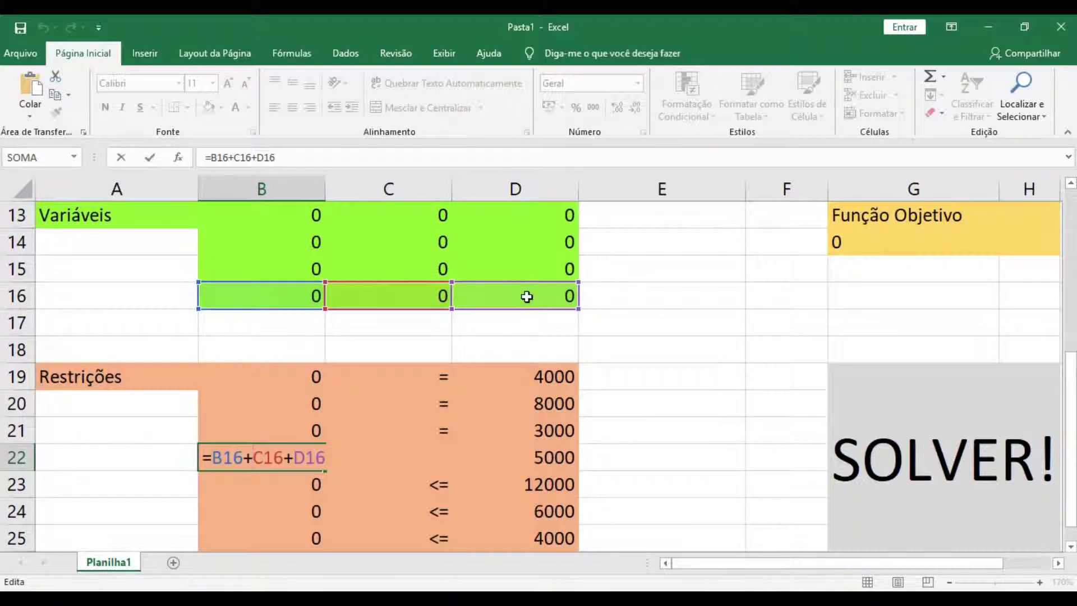
{"action": "key", "text": "Return"}
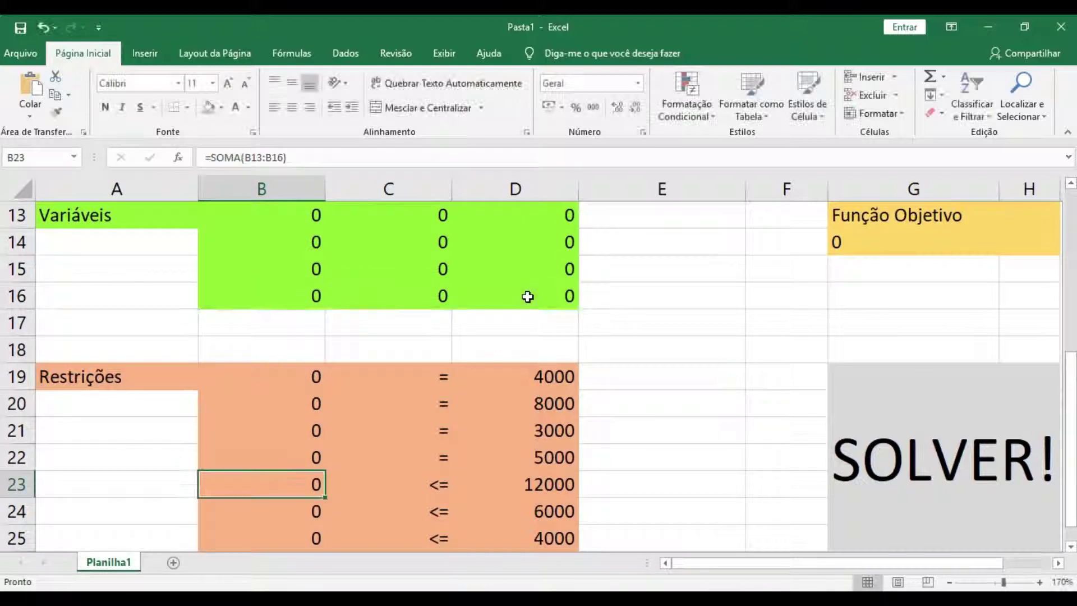
Enter =SOMA(B13:B16) in B23 to total the Revendedor 1 variables.
{"action": "left_click", "coordinate": [297, 490]}
{"action": "double_click", "coordinate": [297, 490]}
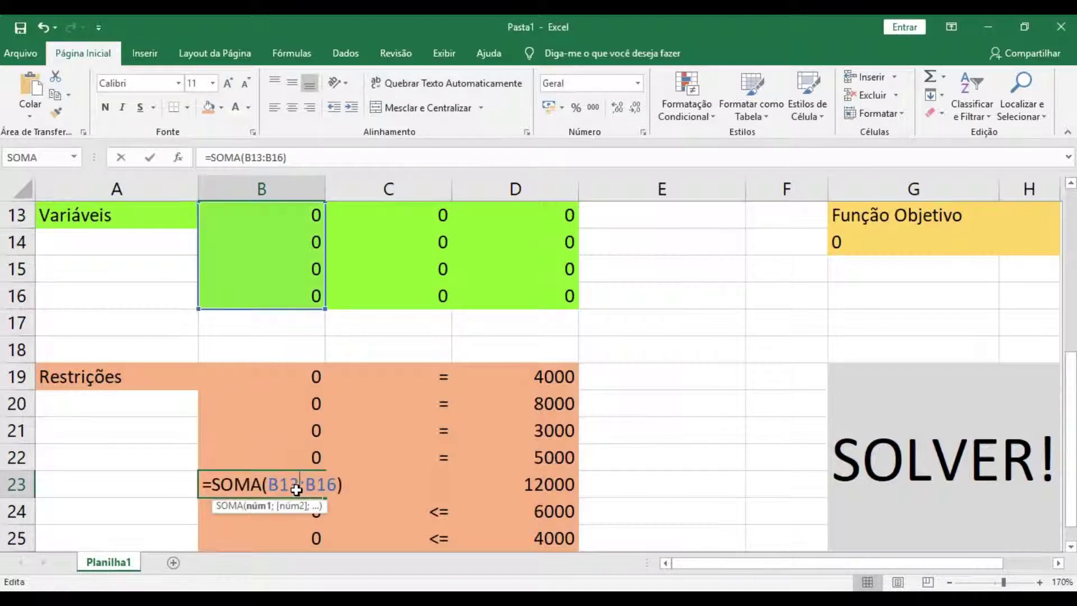
{"action": "scroll", "coordinate": [321, 302], "scroll_direction": "up", "scroll_amount": 1}
{"action": "scroll", "coordinate": [321, 301], "scroll_direction": "up", "scroll_amount": 3}
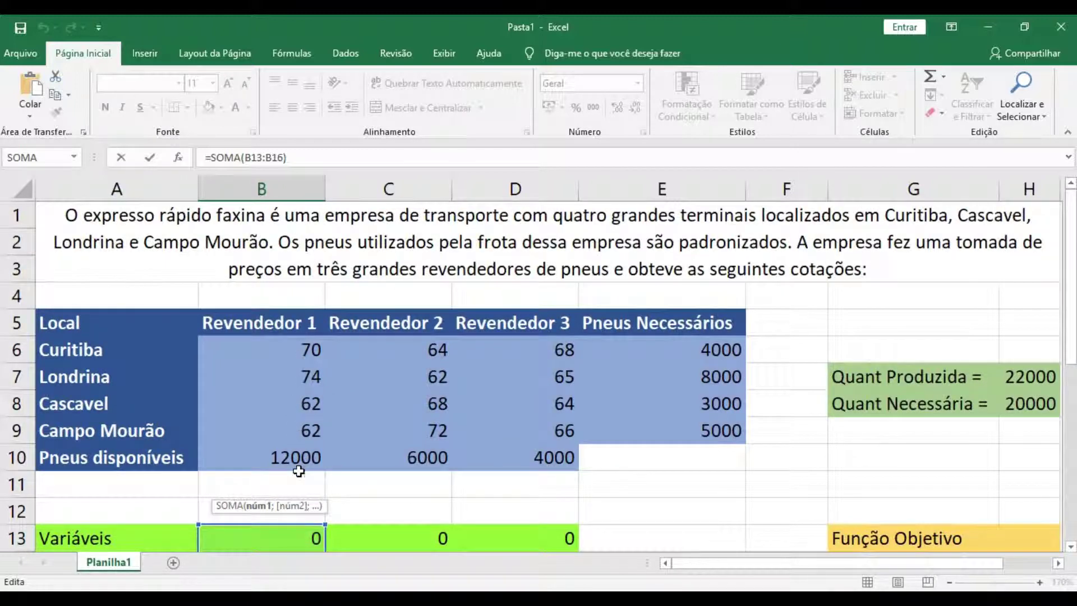
{"action": "scroll", "coordinate": [309, 452], "scroll_direction": "down", "scroll_amount": 4}
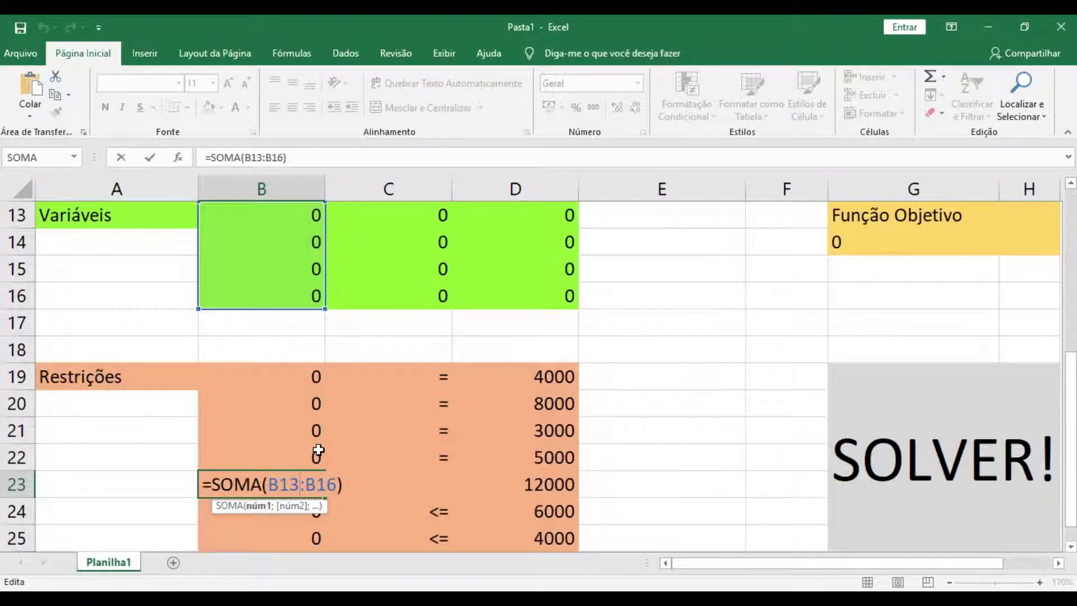
{"action": "key", "text": "Return"}
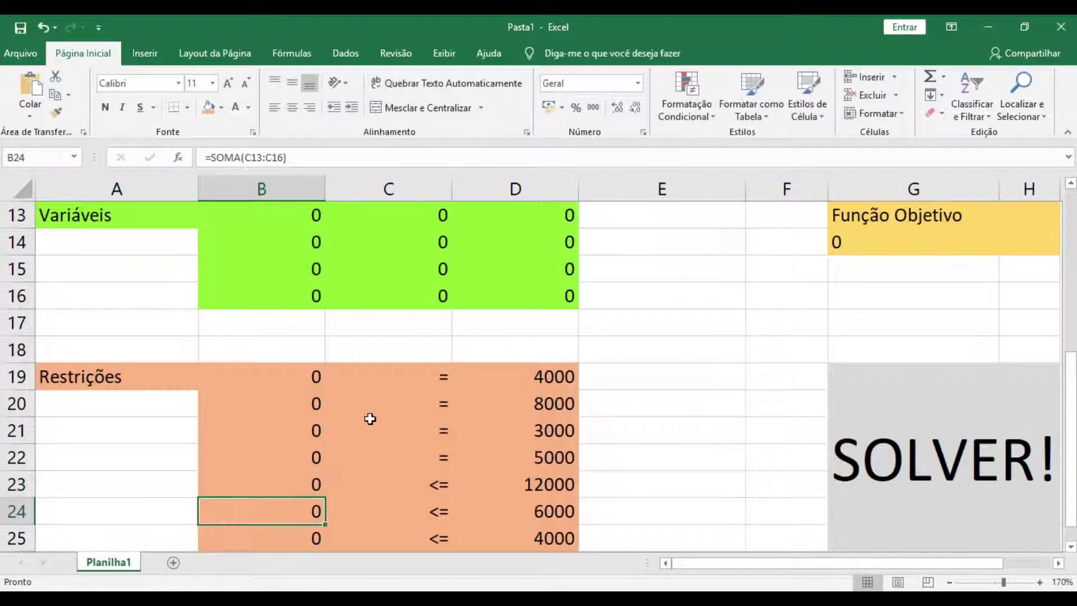
Review the Revendedor 1–3 columns against the supply constraint rows 23–25.
{"action": "scroll", "coordinate": [370, 418], "scroll_direction": "up", "scroll_amount": 4}
{"action": "left_click_drag", "start_coordinate": [275, 323], "coordinate": [298, 457]}
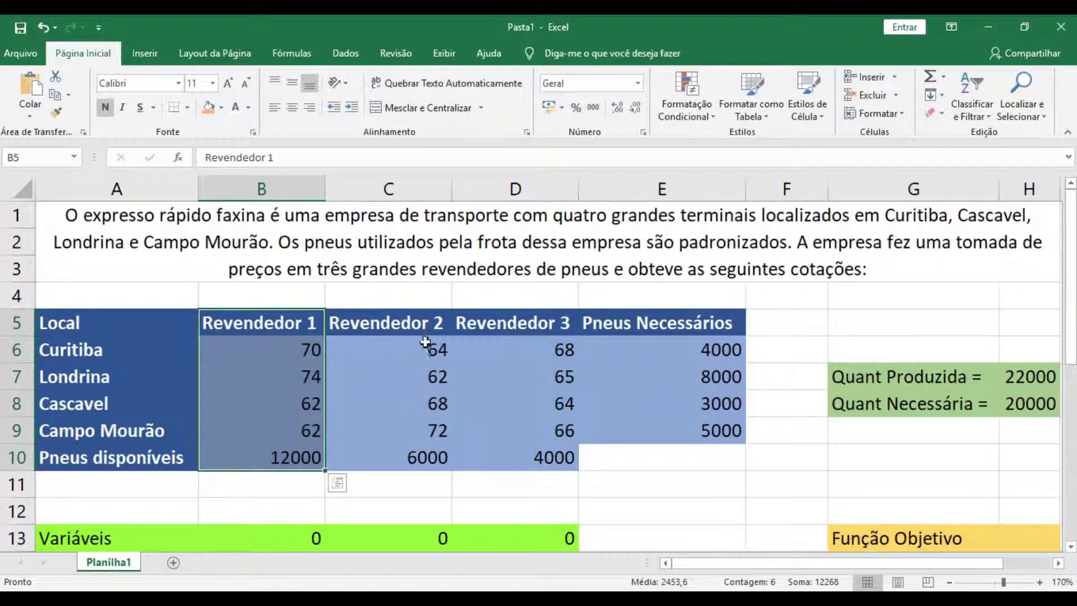
{"action": "left_click_drag", "start_coordinate": [424, 328], "coordinate": [433, 467]}
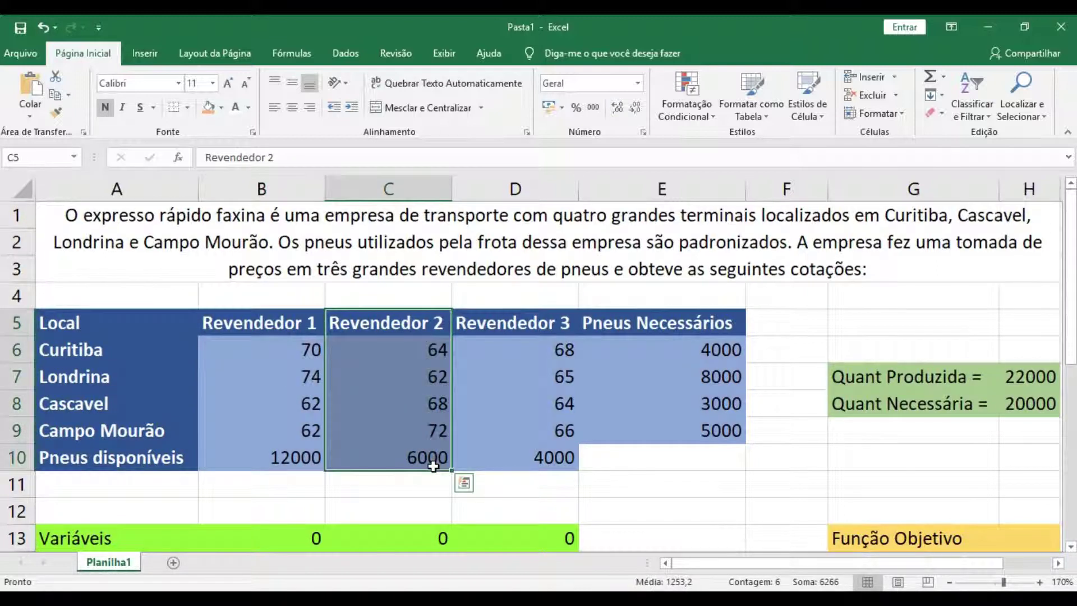
{"action": "mouse_move", "coordinate": [532, 328]}
{"action": "left_mouse_down"}
{"action": "mouse_move", "coordinate": [538, 476]}
{"action": "mouse_move", "coordinate": [548, 457]}
{"action": "left_mouse_up"}
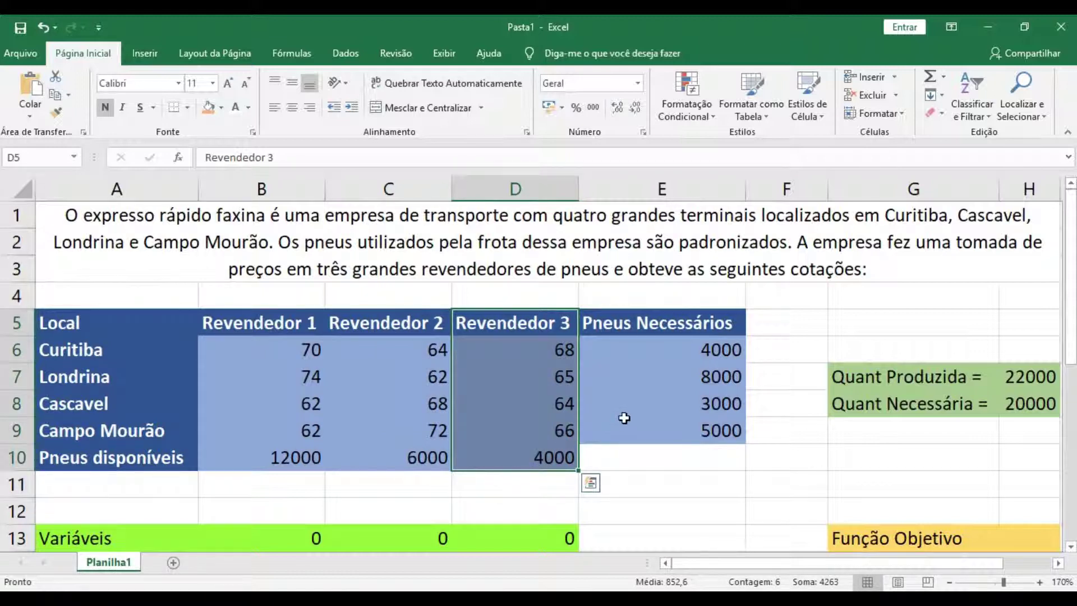
{"action": "scroll", "coordinate": [624, 418], "scroll_direction": "down", "scroll_amount": 2}
{"action": "scroll", "coordinate": [624, 418], "scroll_direction": "down", "scroll_amount": 3}
{"action": "left_click_drag", "start_coordinate": [291, 401], "coordinate": [471, 416]}
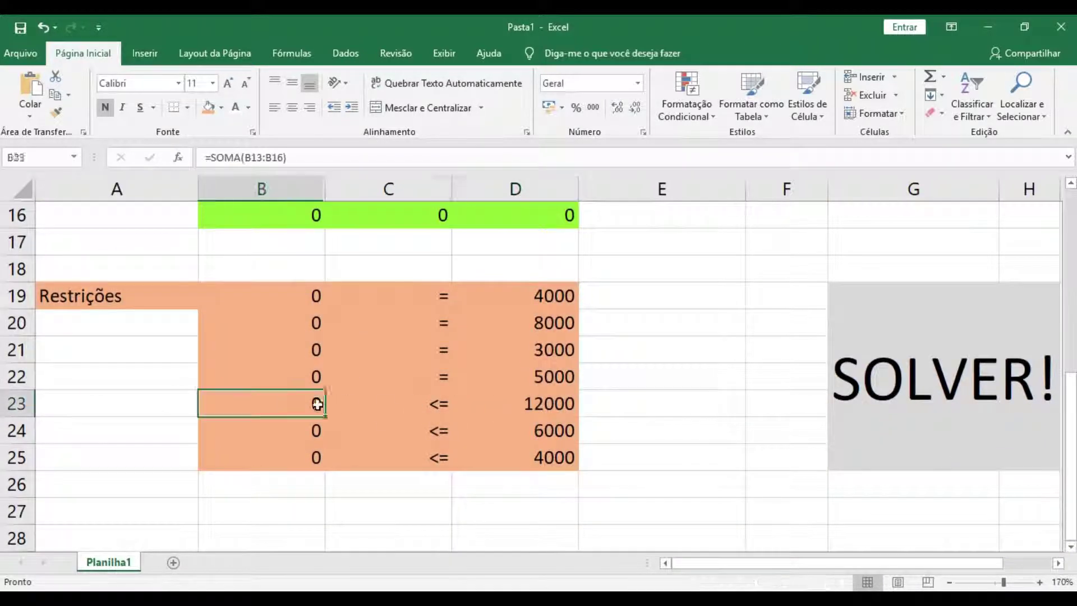
{"action": "left_click_drag", "start_coordinate": [263, 429], "coordinate": [488, 435]}
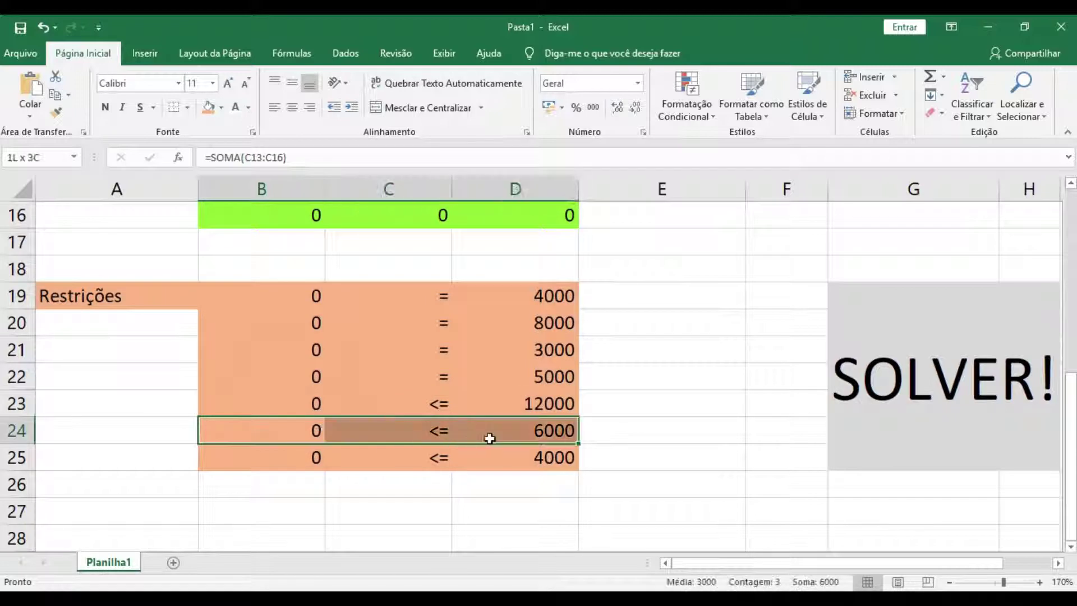
{"action": "left_click_drag", "start_coordinate": [290, 456], "coordinate": [495, 458]}
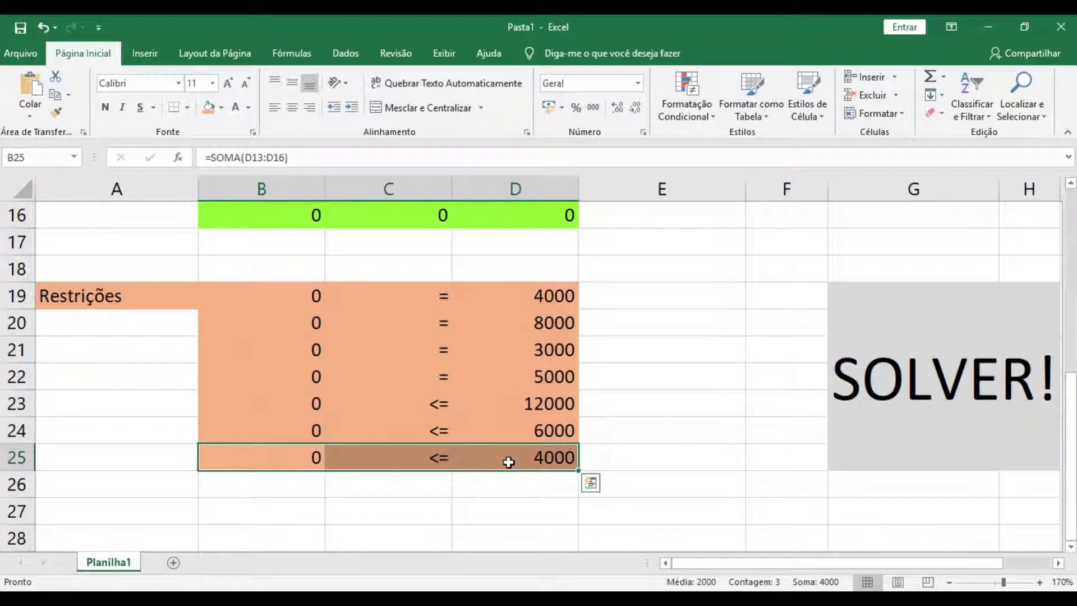
{"action": "scroll", "coordinate": [508, 462], "scroll_direction": "up", "scroll_amount": 1}
{"action": "scroll", "coordinate": [508, 462], "scroll_direction": "up", "scroll_amount": 1}
Deselect the constraint rows, note the SOLVER! label, and return to the sheet's top.
{"action": "left_click", "coordinate": [615, 397]}
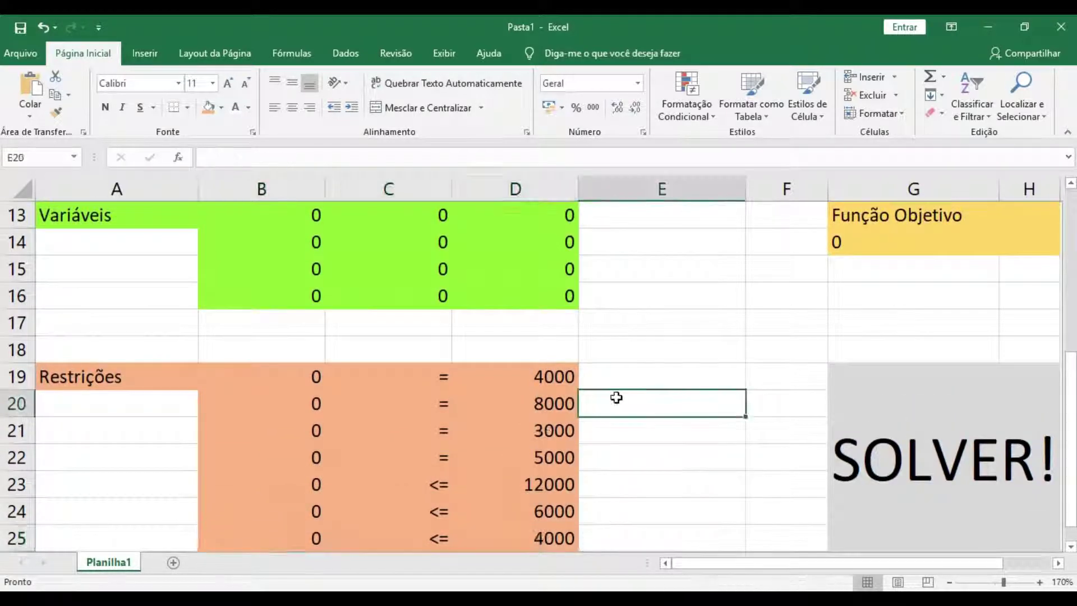
{"action": "left_click", "coordinate": [902, 432]}
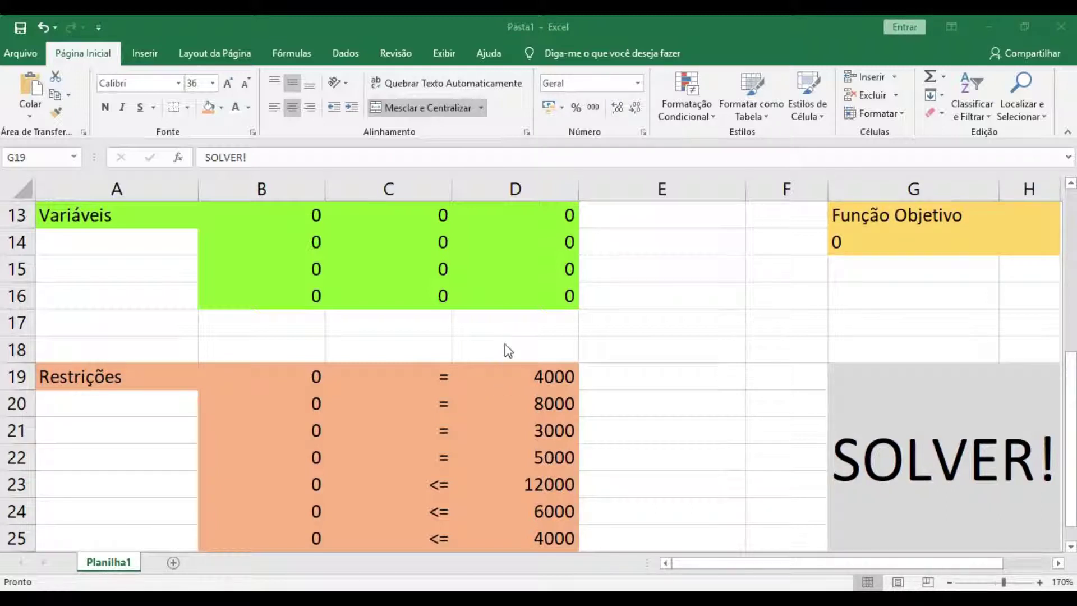
{"action": "left_click", "coordinate": [495, 330]}
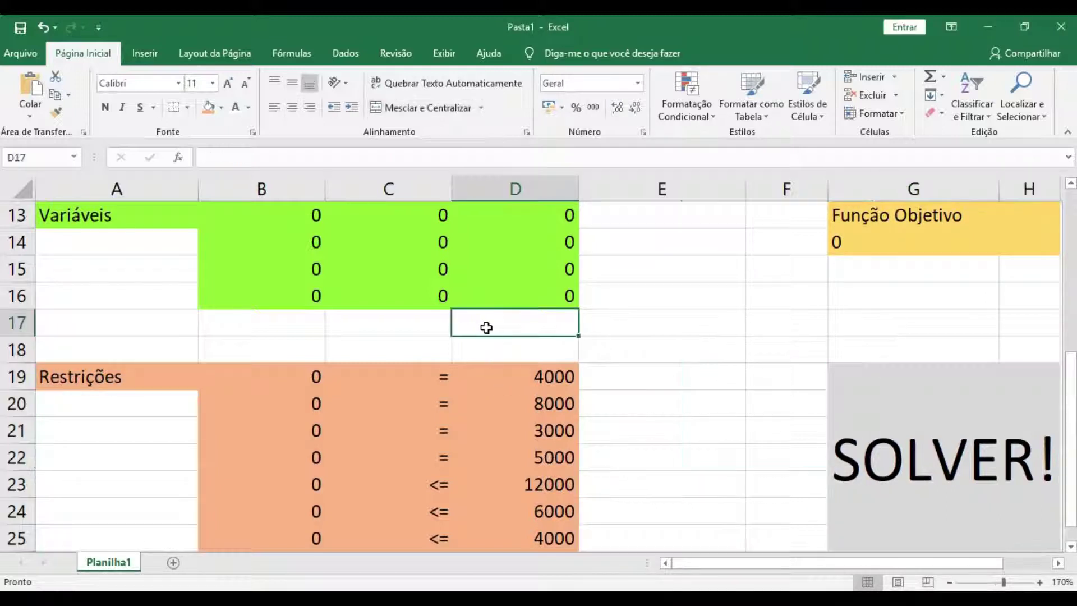
{"action": "scroll", "coordinate": [488, 323], "scroll_direction": "up", "scroll_amount": 4}
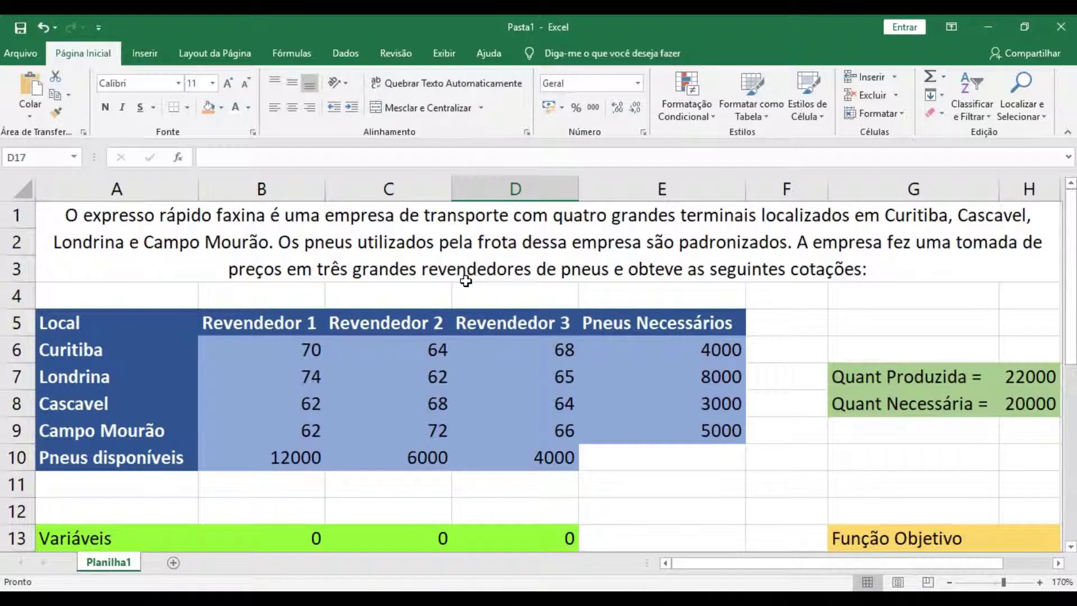
Enable the Solver add-in through Excel Options > Suplementos and the Excel add-ins manager.
{"action": "left_click", "coordinate": [26, 54]}
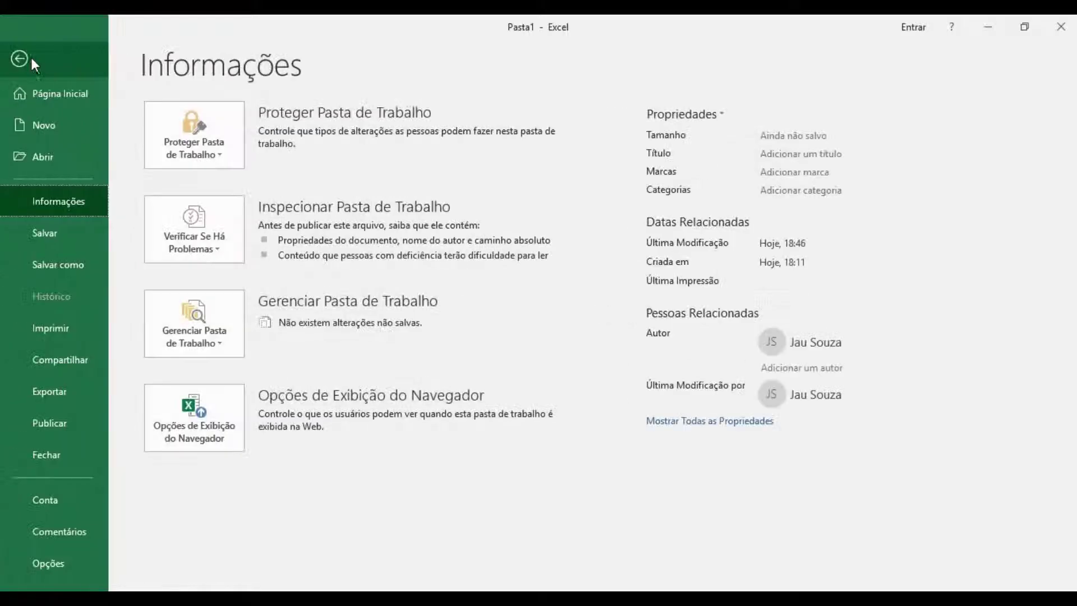
{"action": "left_click", "coordinate": [66, 552]}
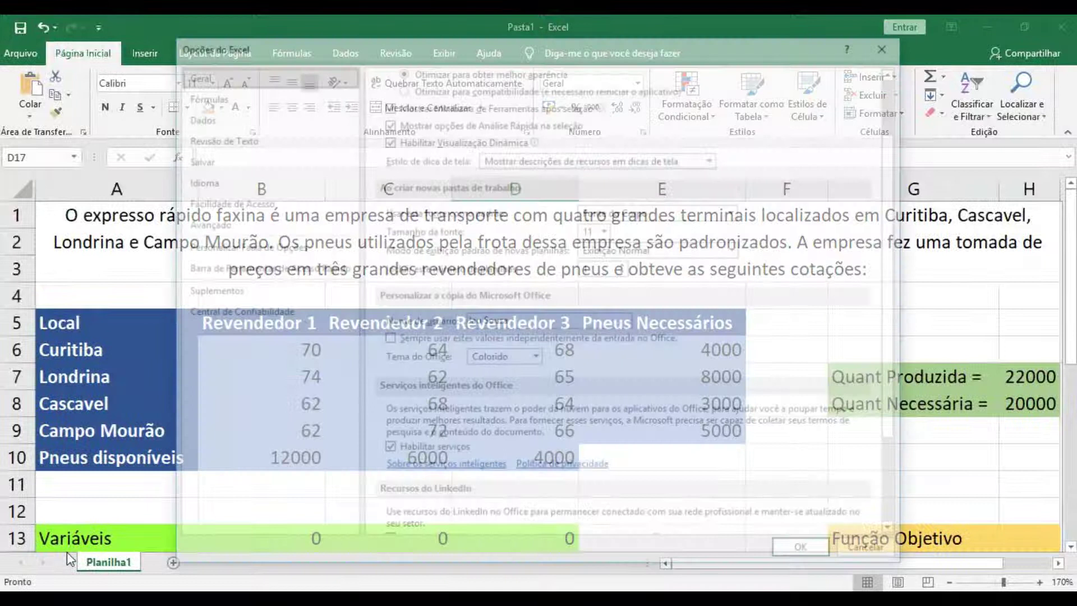
{"action": "left_click", "coordinate": [243, 295]}
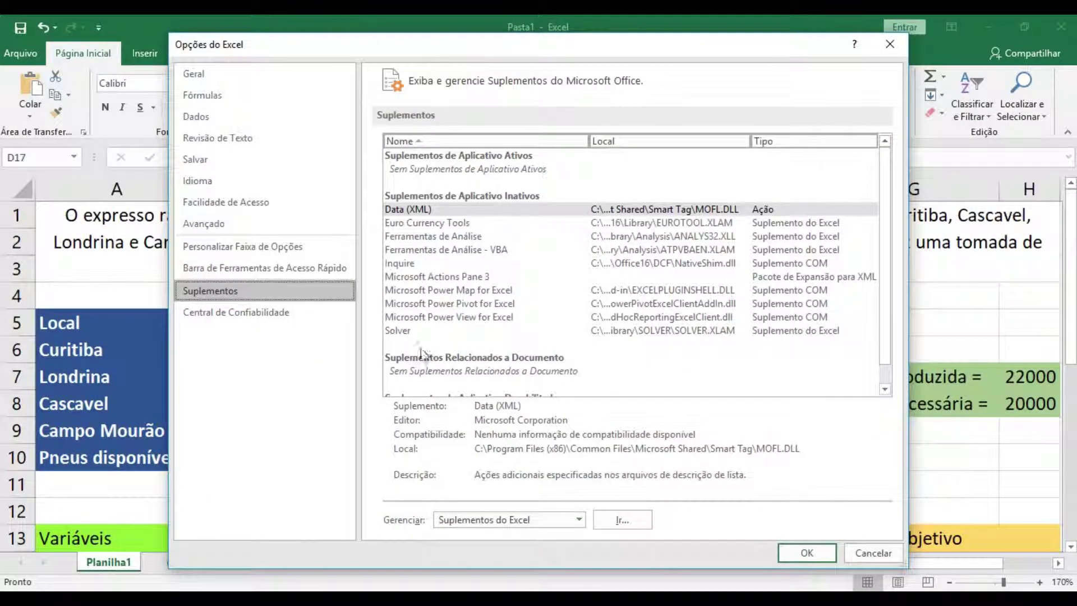
{"action": "left_click", "coordinate": [404, 331]}
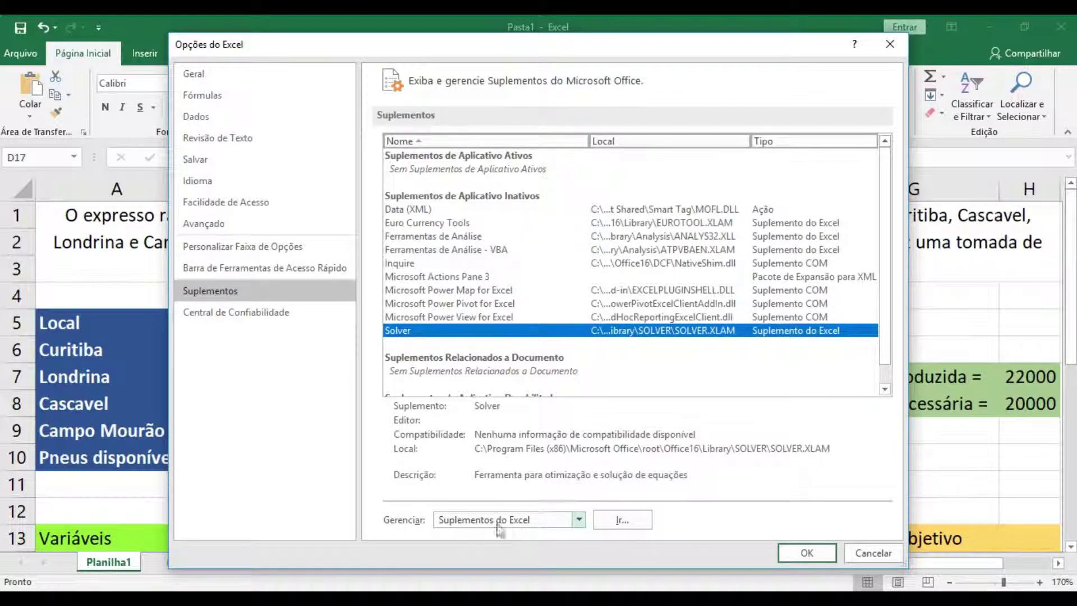
{"action": "left_click", "coordinate": [623, 521]}
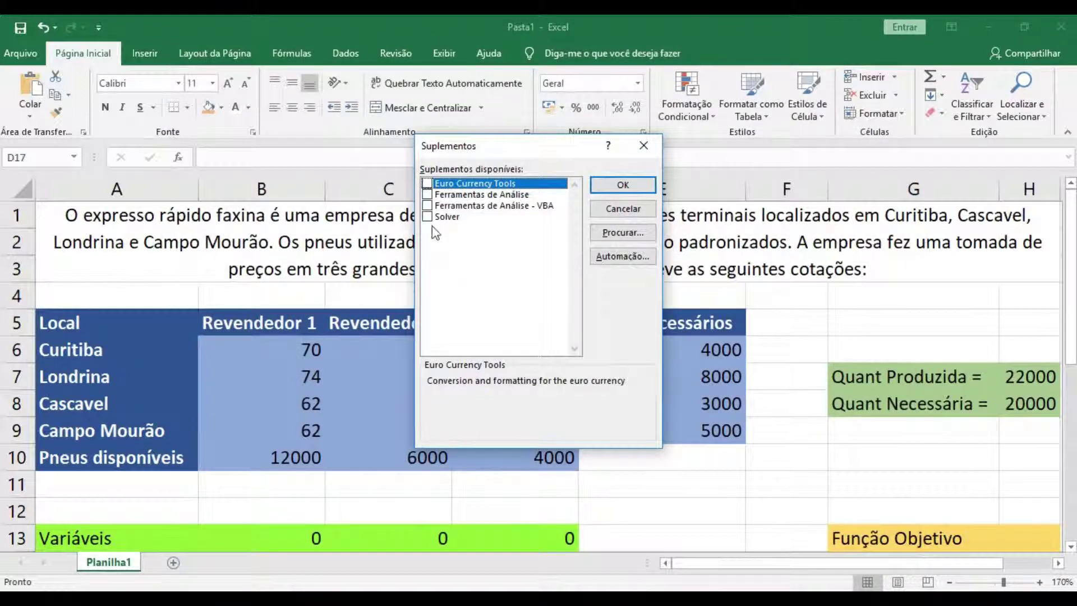
{"action": "left_click", "coordinate": [429, 217]}
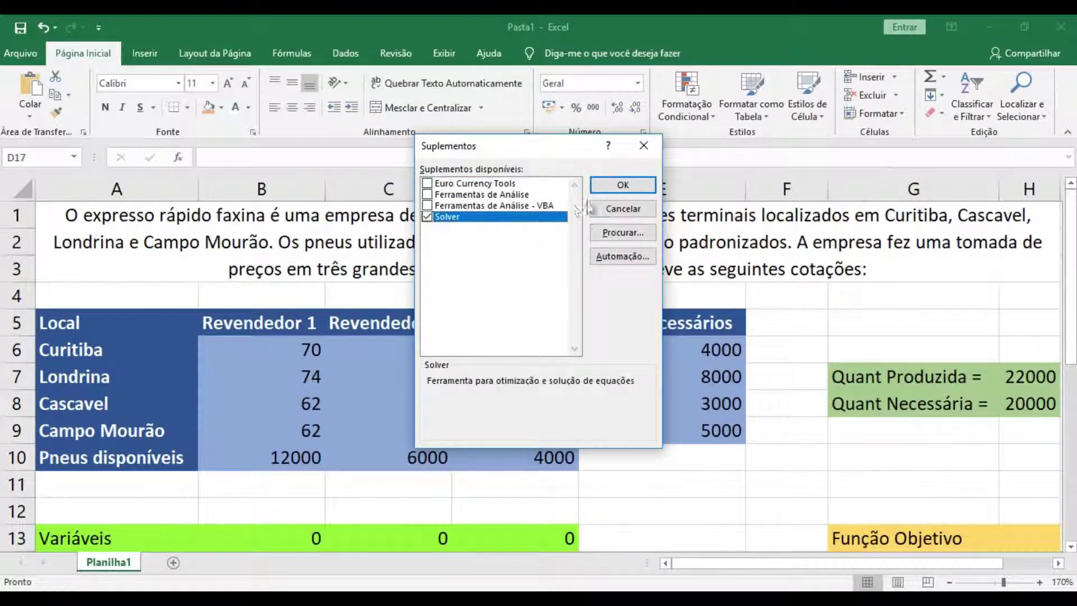
{"action": "left_click", "coordinate": [608, 184]}
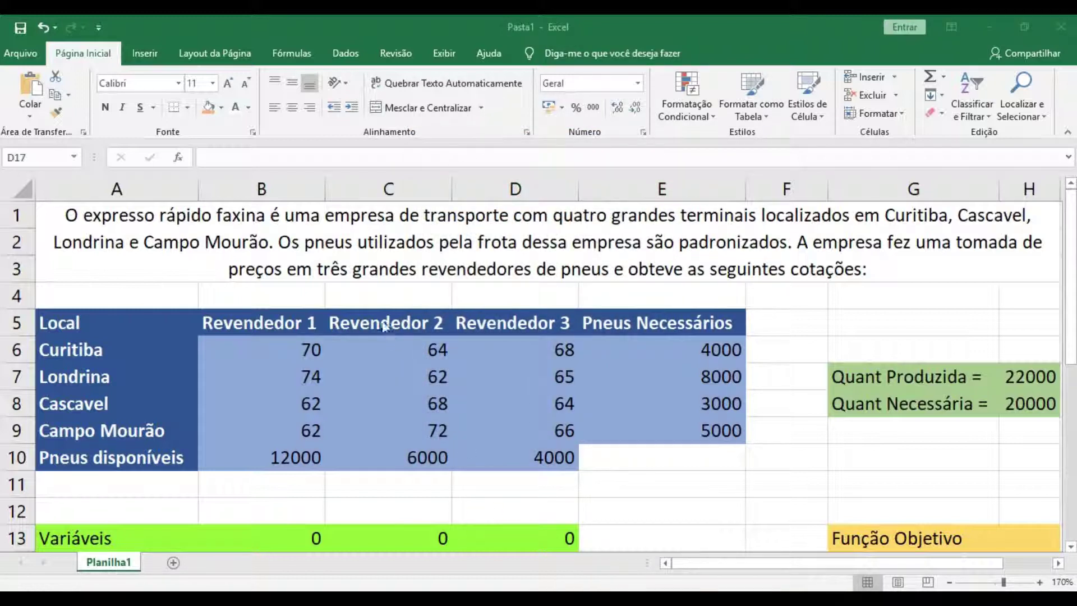
Open Solver and set objective $G$14 with variable cells $B$13:$D$16.
{"action": "left_click", "coordinate": [346, 54]}
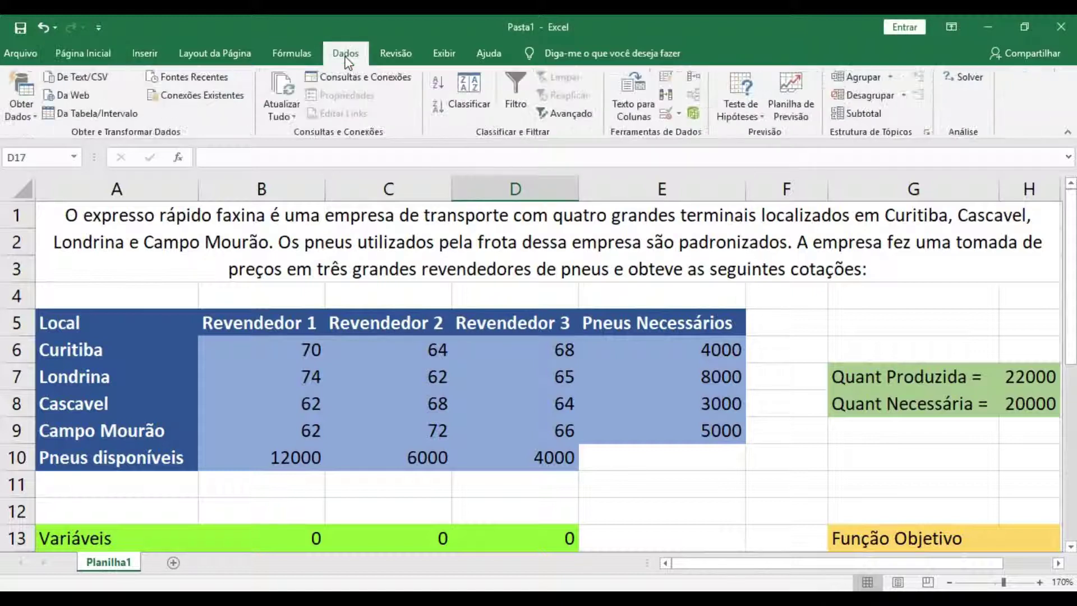
{"action": "left_click", "coordinate": [967, 79]}
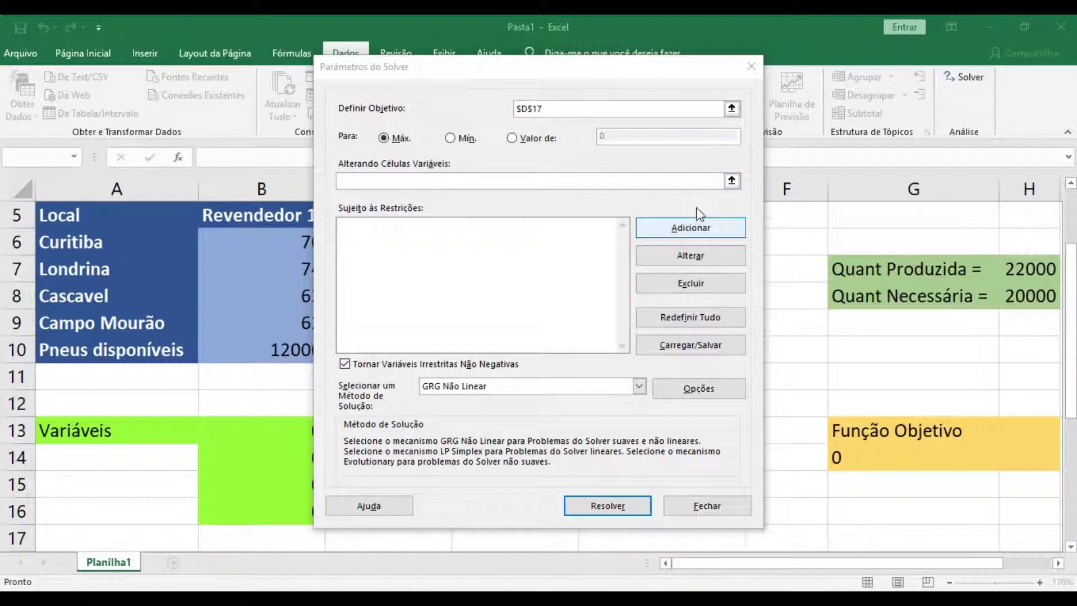
{"action": "left_click", "coordinate": [734, 112]}
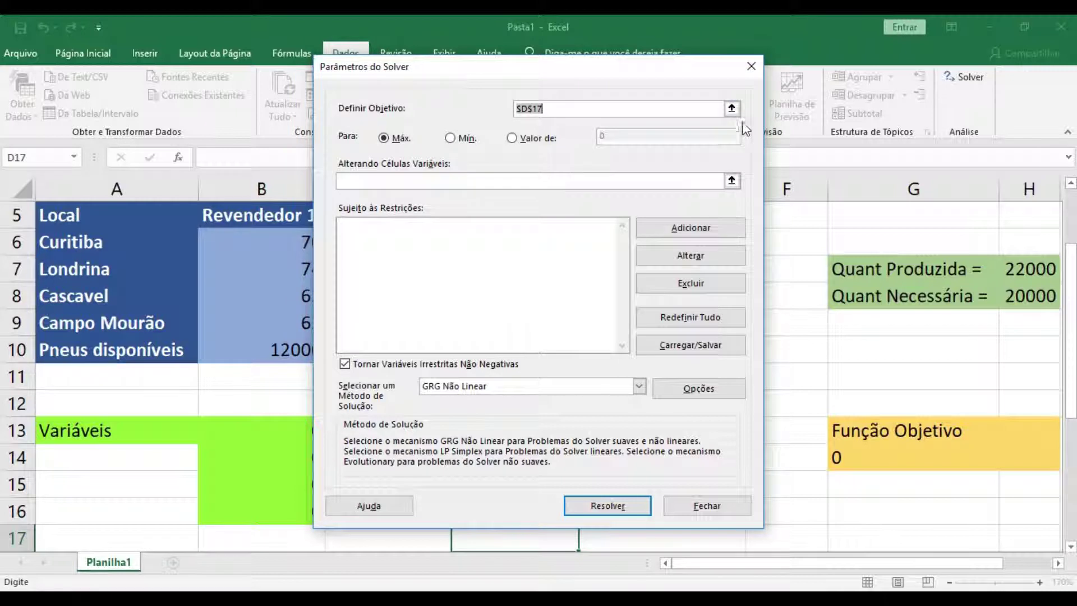
{"action": "left_click", "coordinate": [732, 109]}
{"action": "left_click", "coordinate": [905, 462]}
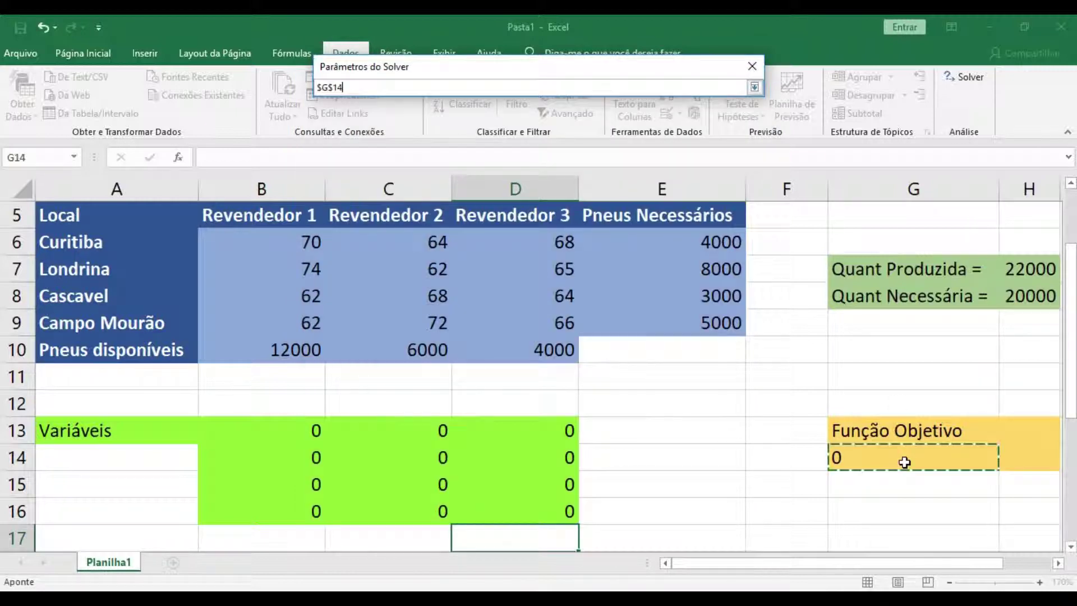
{"action": "left_click", "coordinate": [755, 87]}
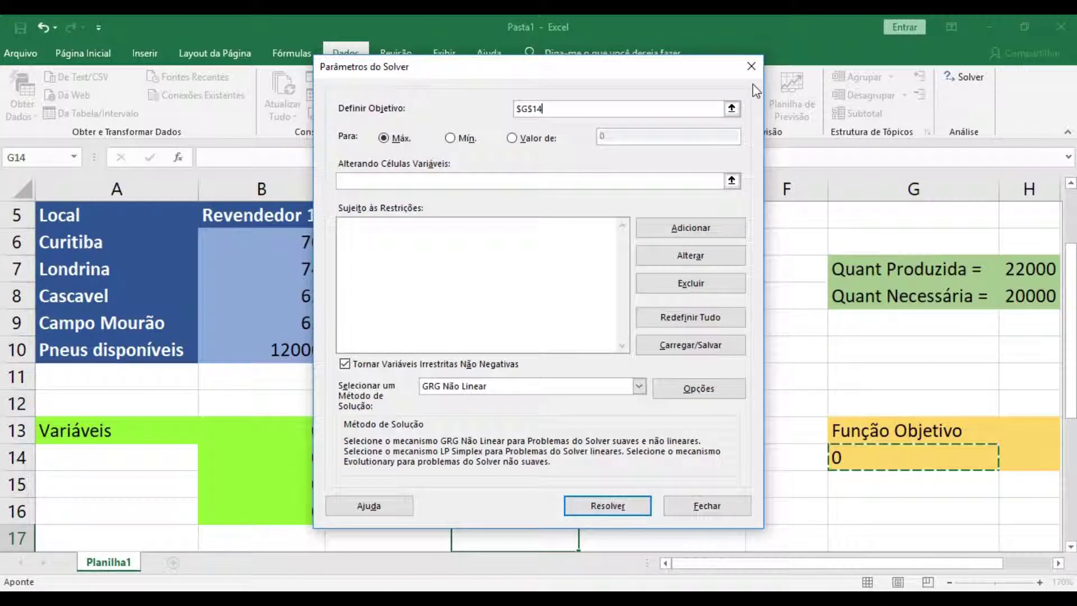
{"action": "left_click", "coordinate": [733, 181]}
{"action": "left_click", "coordinate": [279, 431]}
{"action": "left_click_drag", "start_coordinate": [278, 431], "coordinate": [521, 503]}
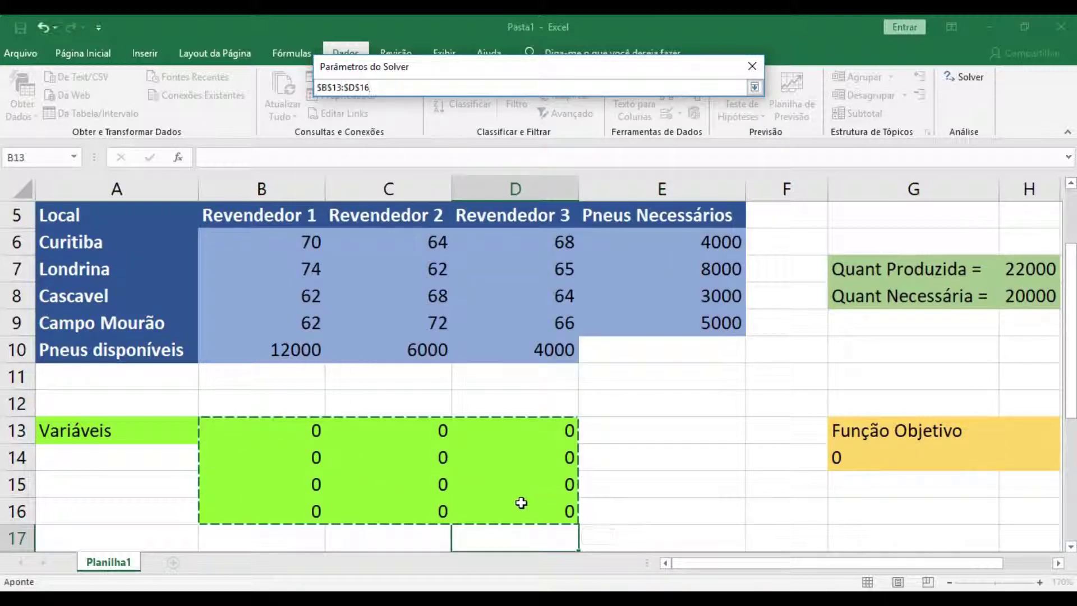
{"action": "left_click", "coordinate": [755, 87]}
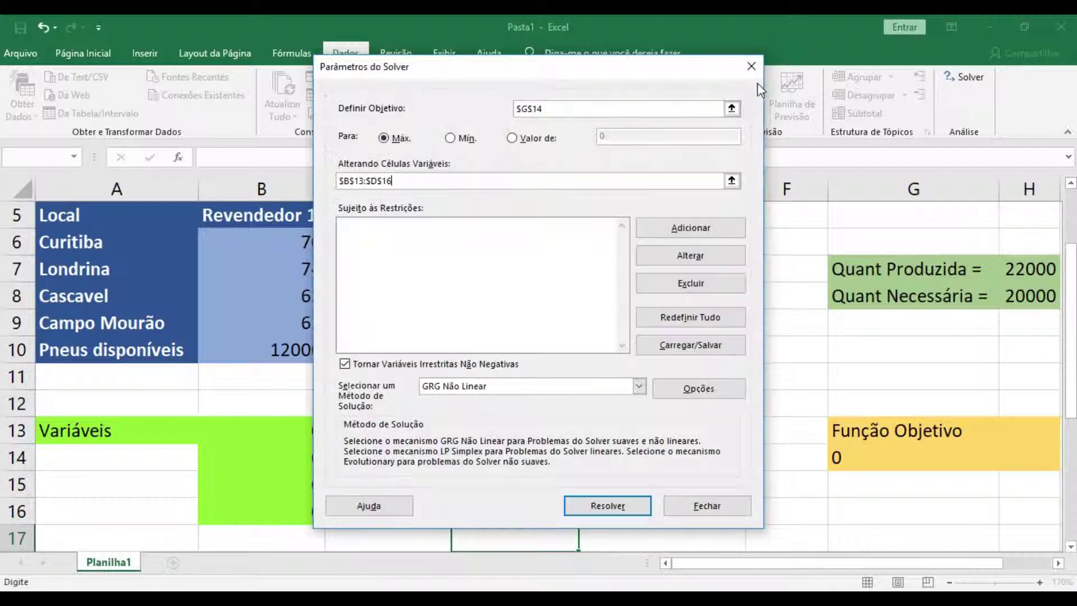
Add the demand constraint $B$19:$B$22 = $D$19:$D$22.
{"action": "left_click", "coordinate": [677, 231]}
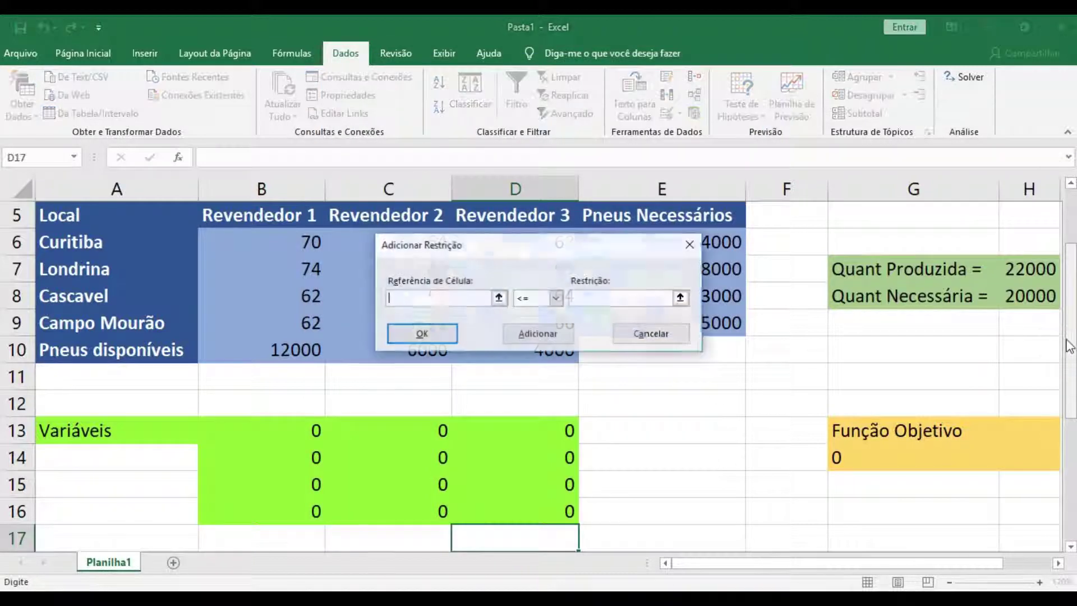
{"action": "left_click_drag", "start_coordinate": [1071, 359], "coordinate": [1062, 472]}
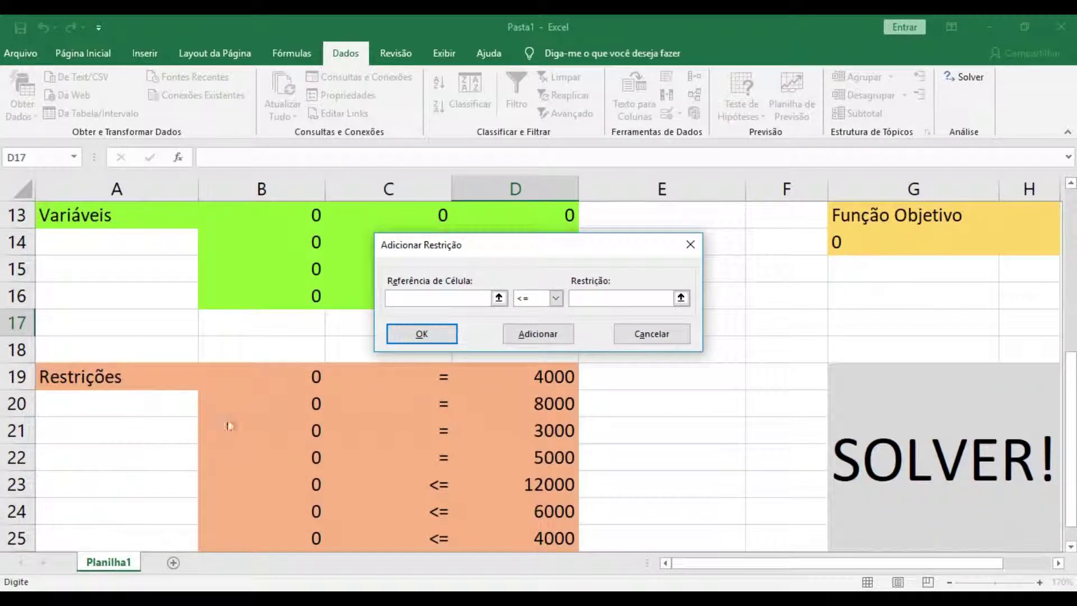
{"action": "left_click_drag", "start_coordinate": [276, 382], "coordinate": [288, 454]}
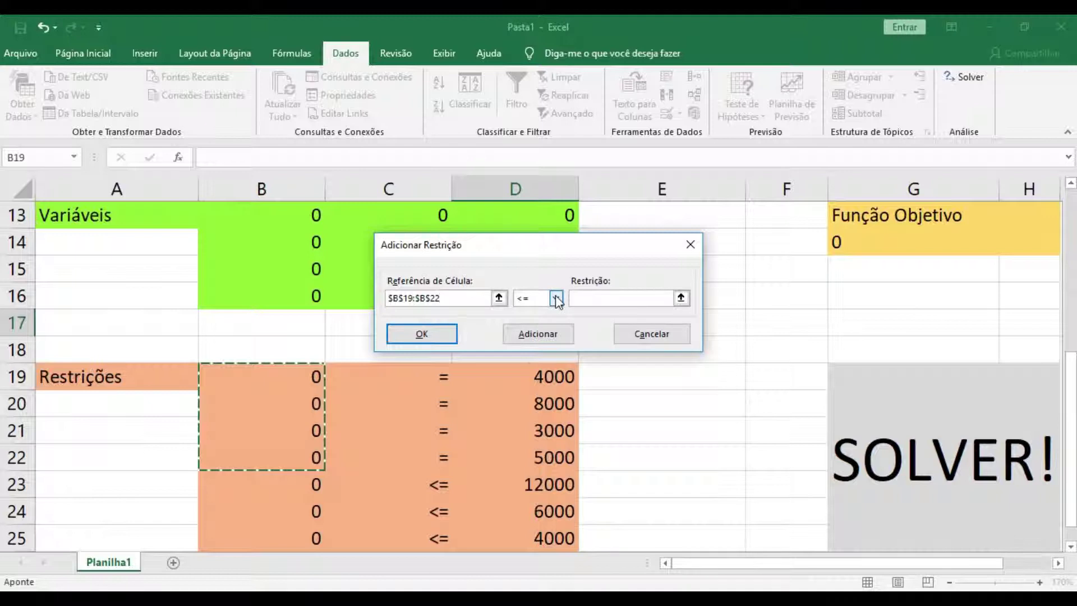
{"action": "left_click", "coordinate": [557, 301]}
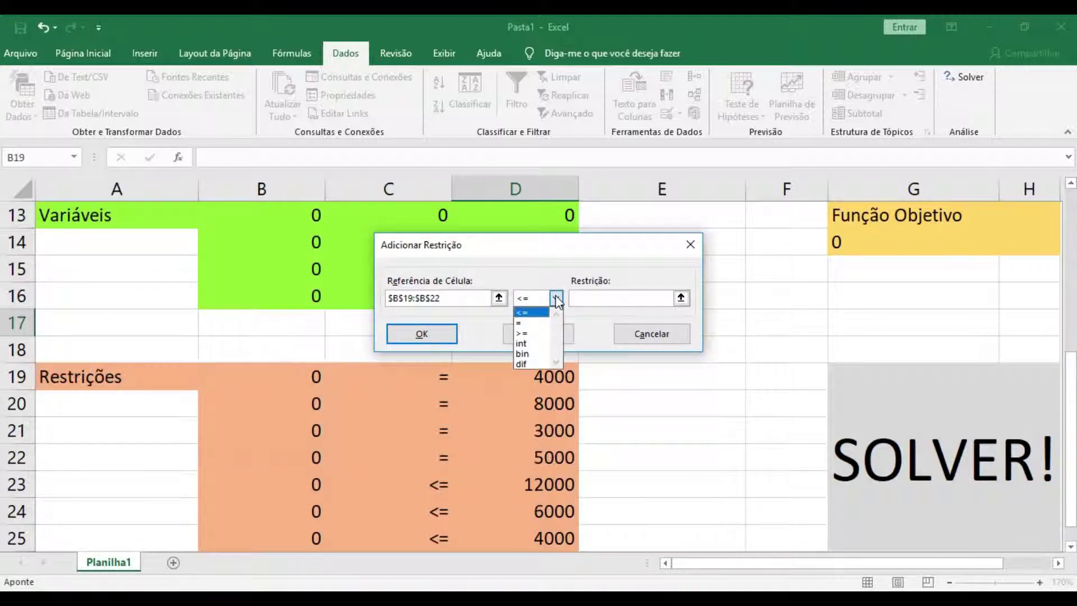
{"action": "left_click", "coordinate": [525, 321]}
{"action": "left_click_drag", "start_coordinate": [511, 377], "coordinate": [519, 456]}
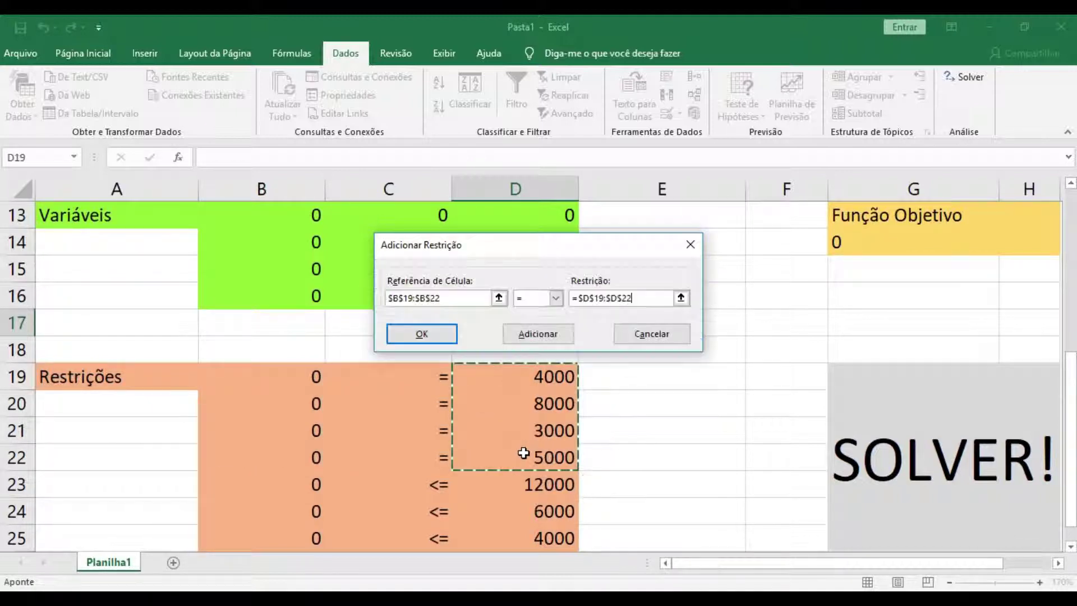
{"action": "left_click", "coordinate": [532, 335]}
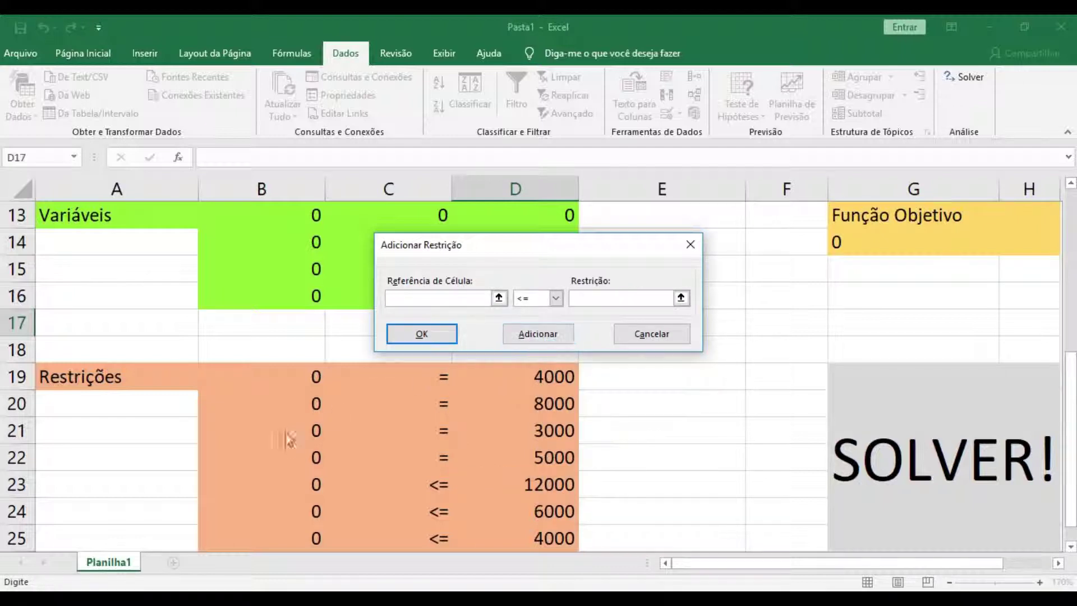
Add the supply constraint $B$23:$B$25 <= $D$23:$D$25.
{"action": "left_click", "coordinate": [310, 490]}
{"action": "left_click_drag", "start_coordinate": [310, 489], "coordinate": [312, 537]}
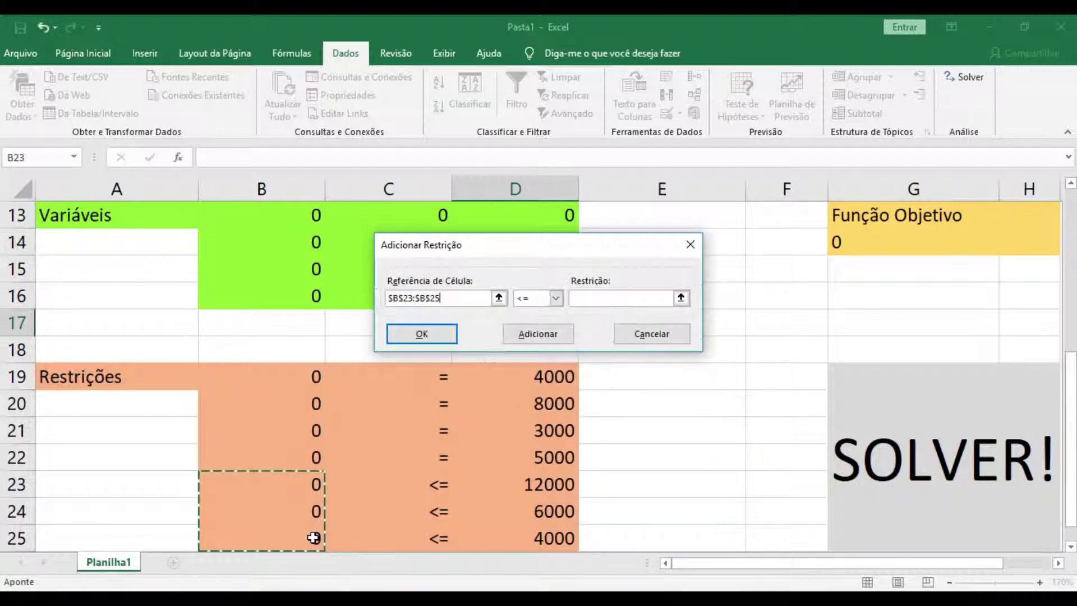
{"action": "left_click", "coordinate": [578, 300]}
{"action": "left_click_drag", "start_coordinate": [529, 492], "coordinate": [539, 536]}
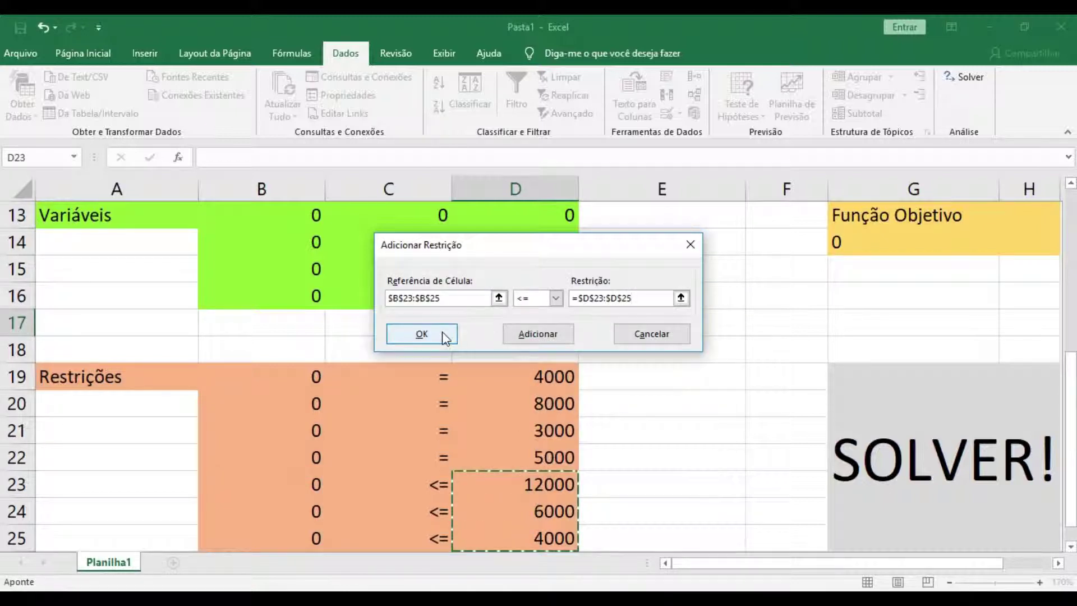
{"action": "left_click", "coordinate": [443, 337]}
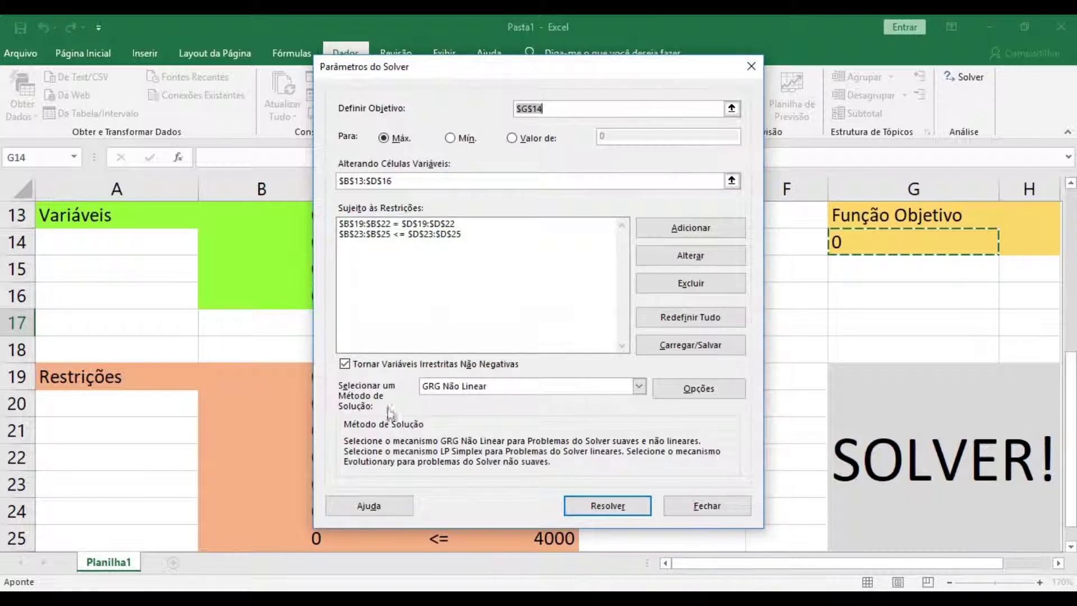
Set the solving method to LP Simplex and solve the model.
{"action": "left_click", "coordinate": [449, 390]}
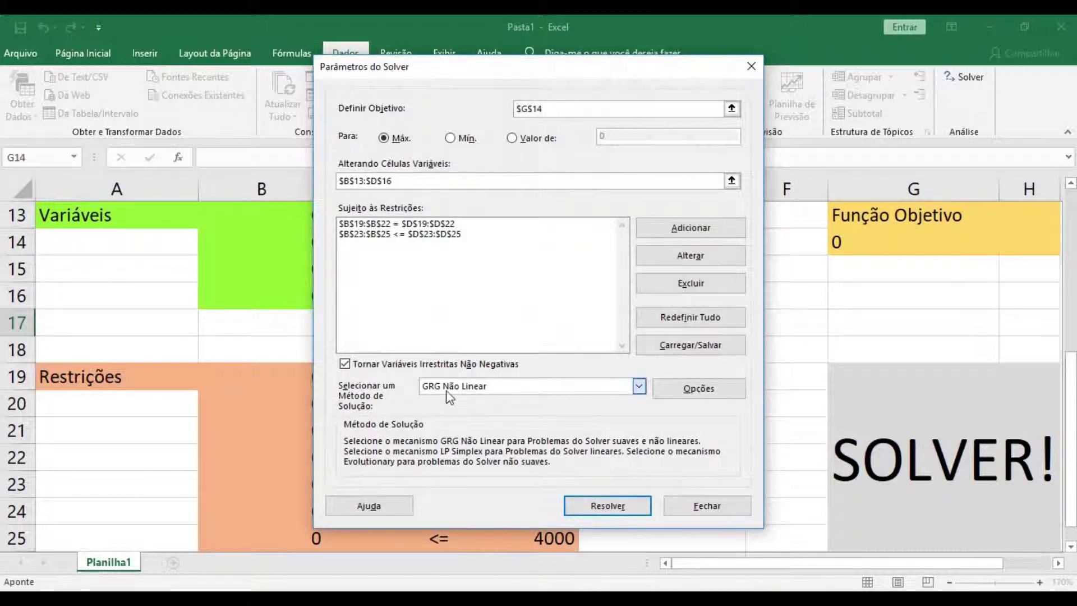
{"action": "left_click", "coordinate": [448, 392]}
{"action": "left_click", "coordinate": [458, 410]}
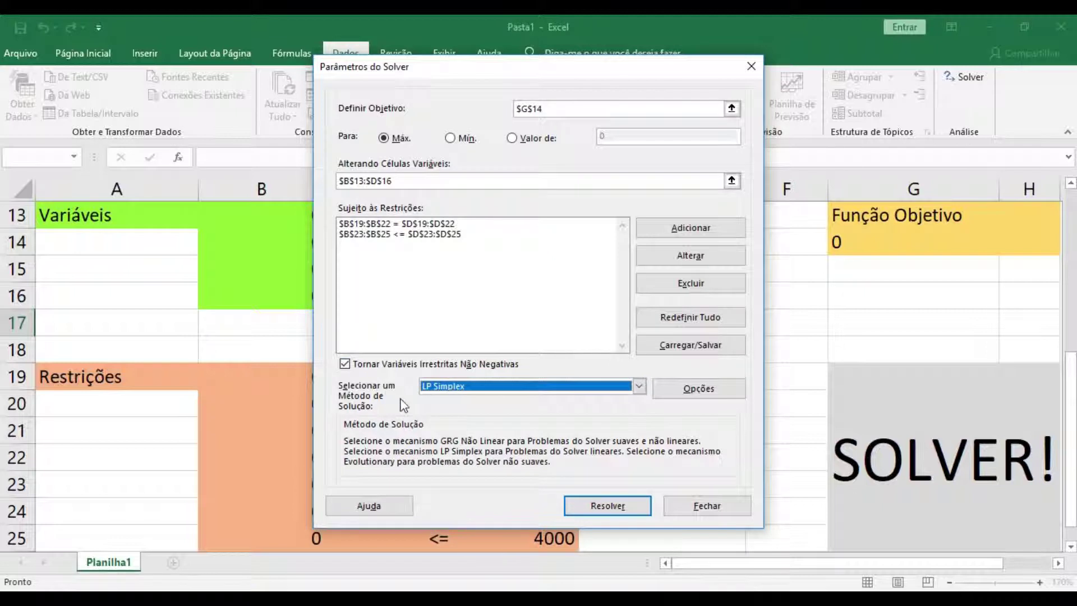
{"action": "left_click", "coordinate": [631, 507]}
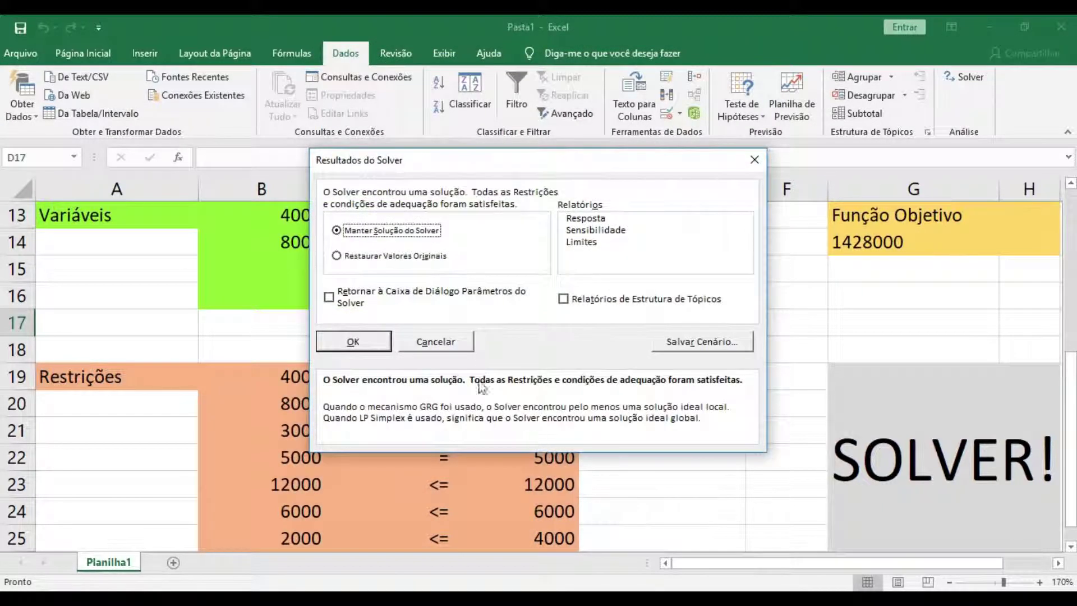
Keep the 1428000 solution and generate Resposta, Sensibilidade and Limites reports.
{"action": "left_click", "coordinate": [585, 220]}
{"action": "left_click", "coordinate": [588, 231]}
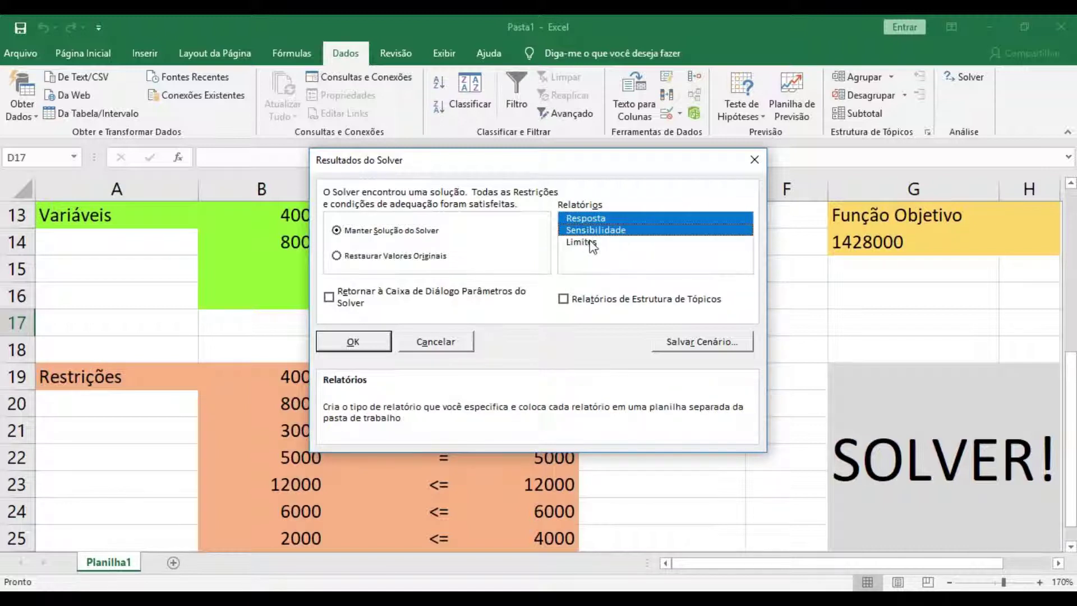
{"action": "left_click", "coordinate": [592, 244]}
{"action": "left_click", "coordinate": [354, 342]}
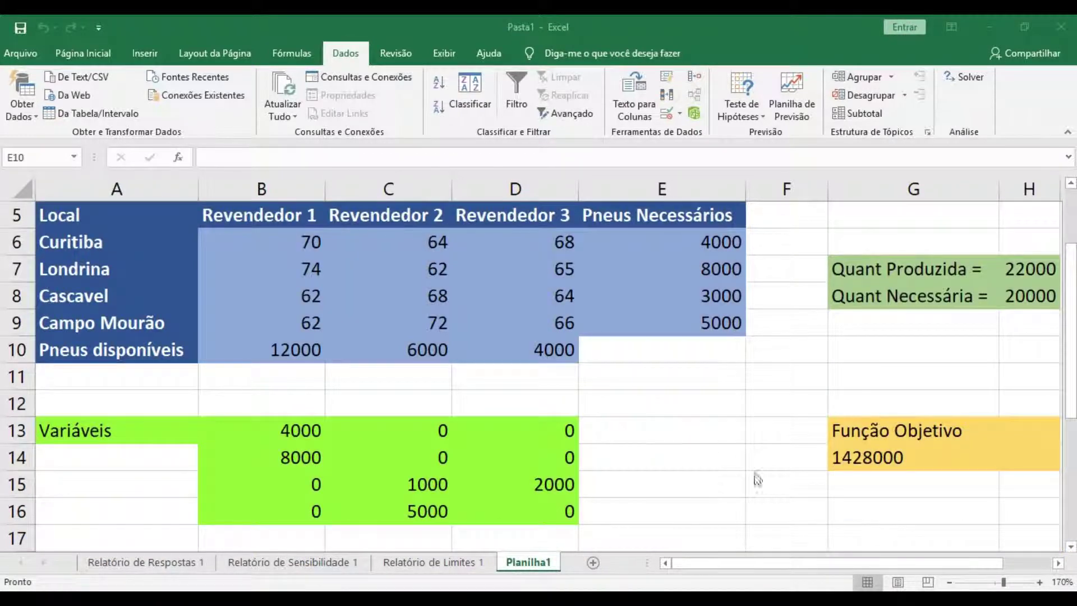
{"action": "left_click", "coordinate": [867, 459]}
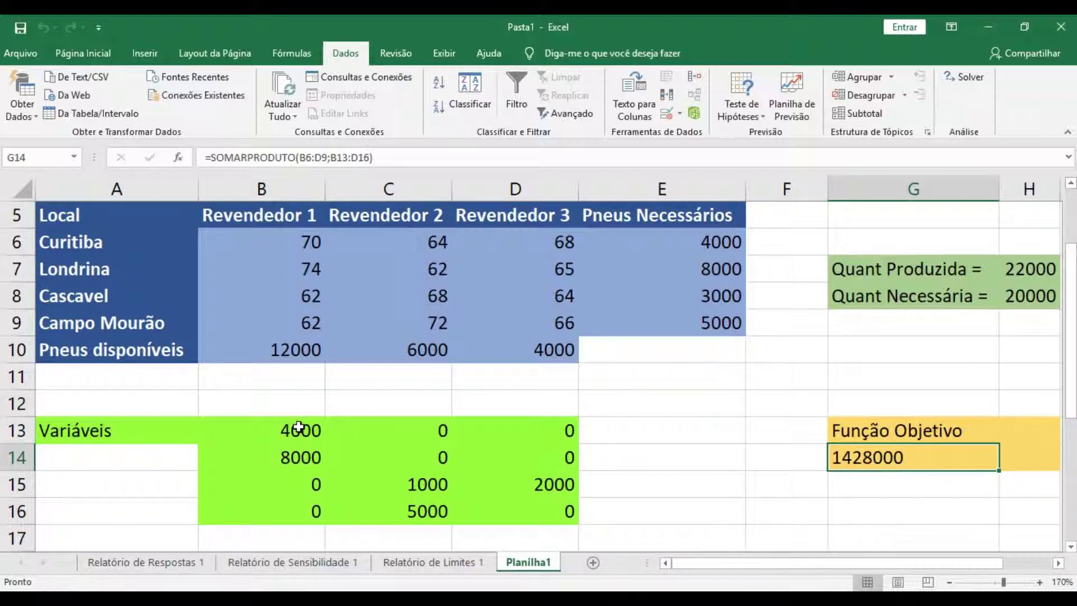
{"action": "left_click_drag", "start_coordinate": [300, 428], "coordinate": [312, 513]}
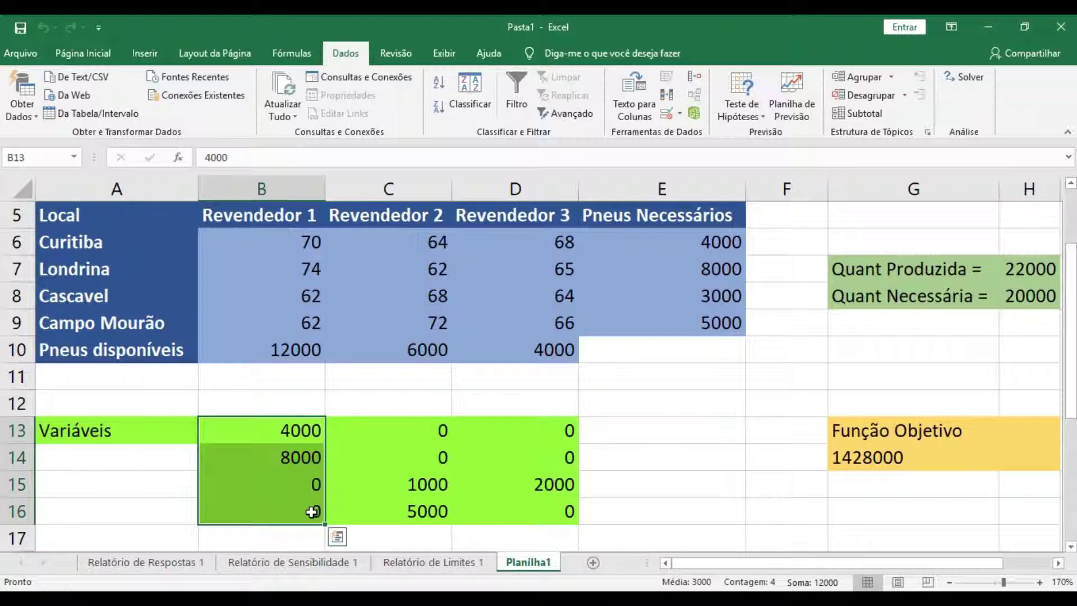
{"action": "left_click", "coordinate": [300, 353]}
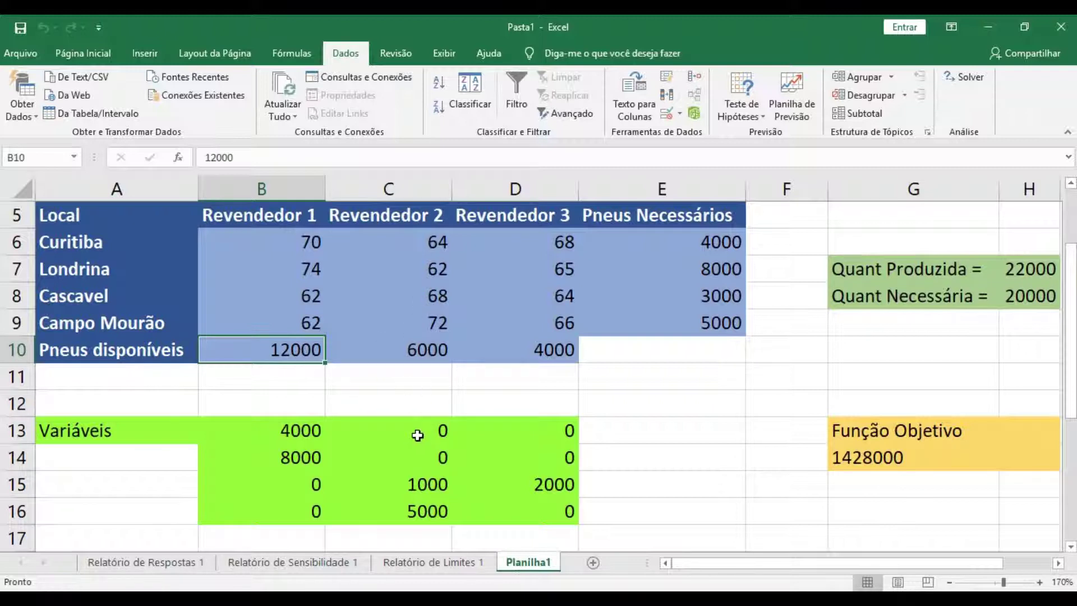
{"action": "left_click_drag", "start_coordinate": [418, 435], "coordinate": [427, 509]}
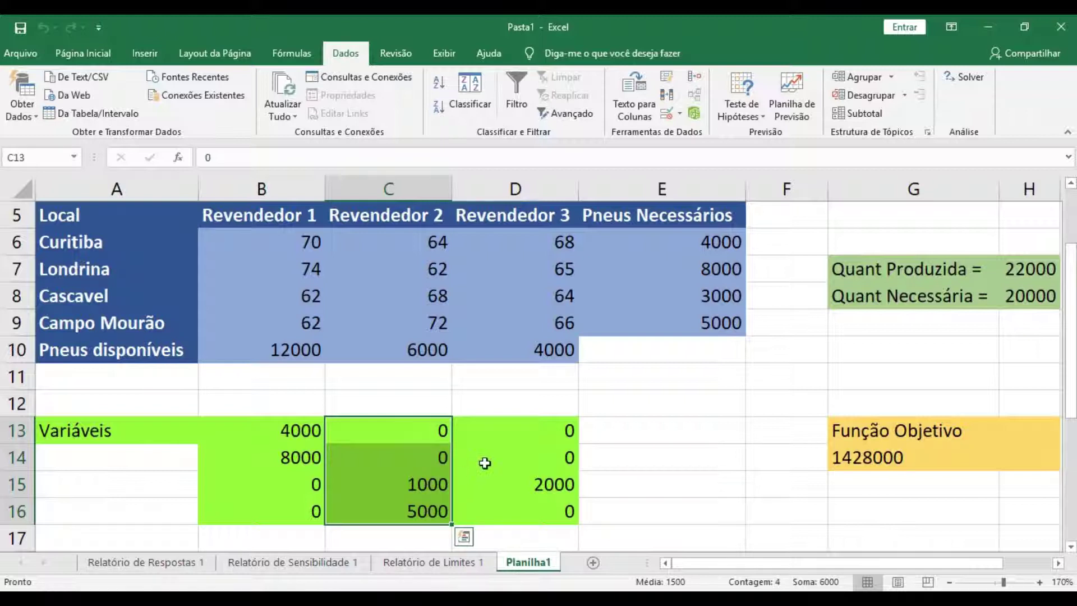
{"action": "left_click_drag", "start_coordinate": [529, 429], "coordinate": [541, 507]}
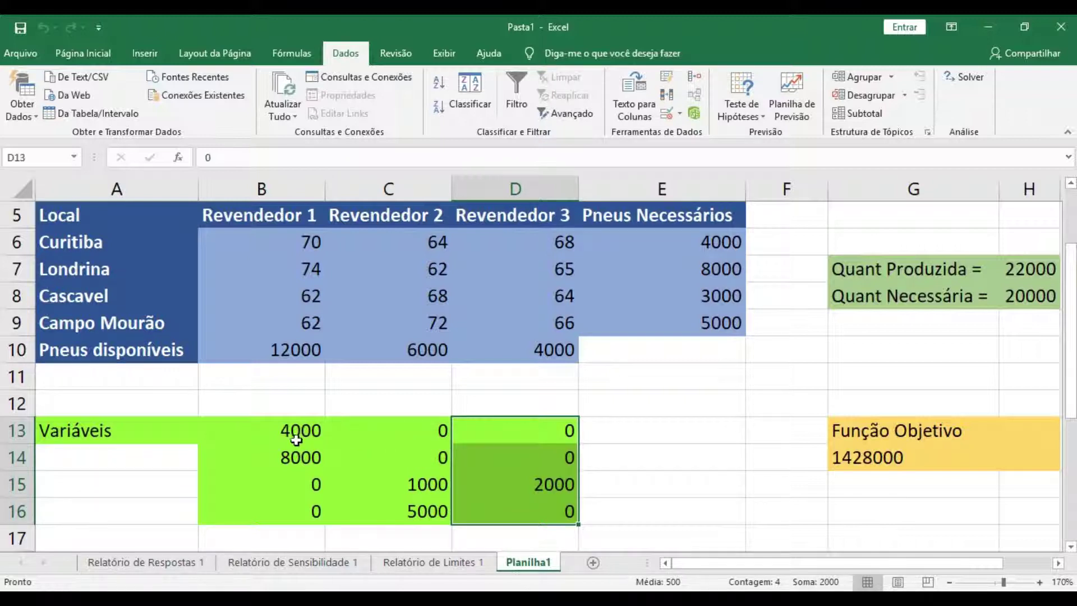
{"action": "key", "text": "alt+Tab"}
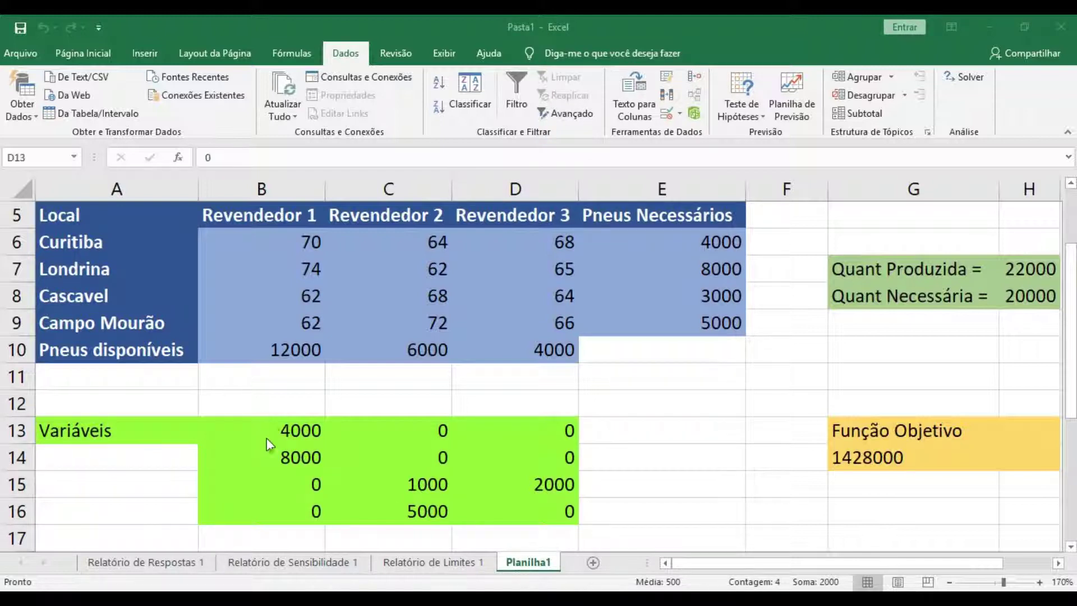
{"action": "key", "text": "alt+Tab"}
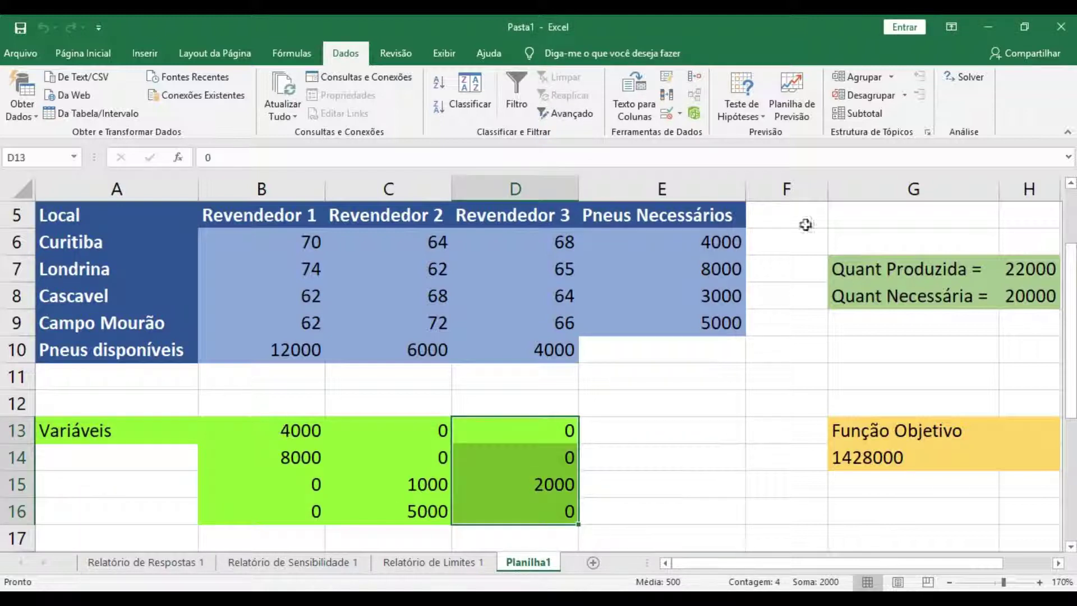
{"action": "left_click", "coordinate": [669, 247]}
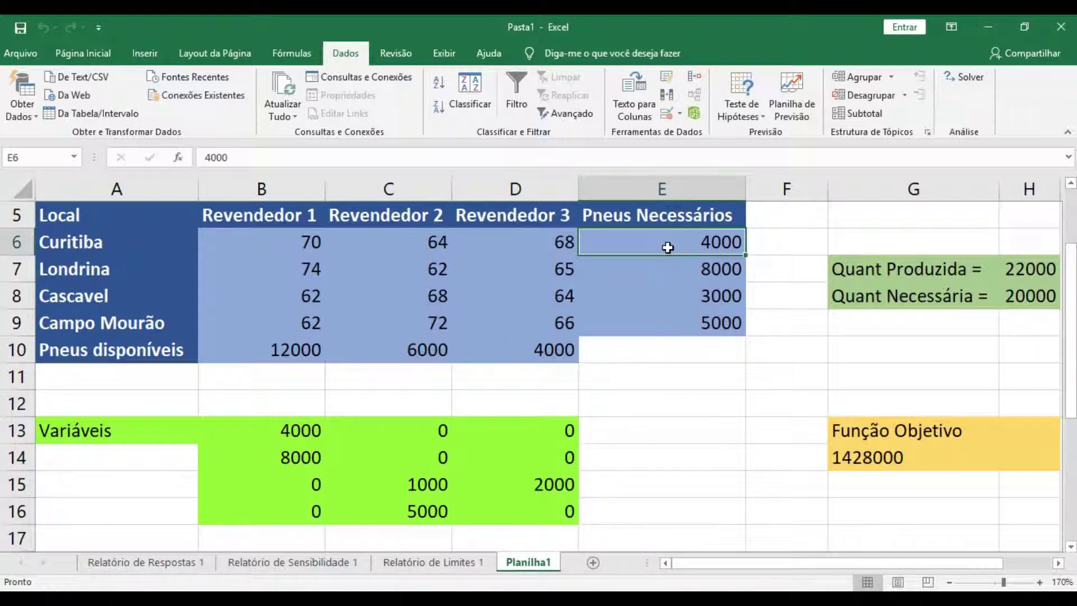
{"action": "left_click", "coordinate": [289, 433]}
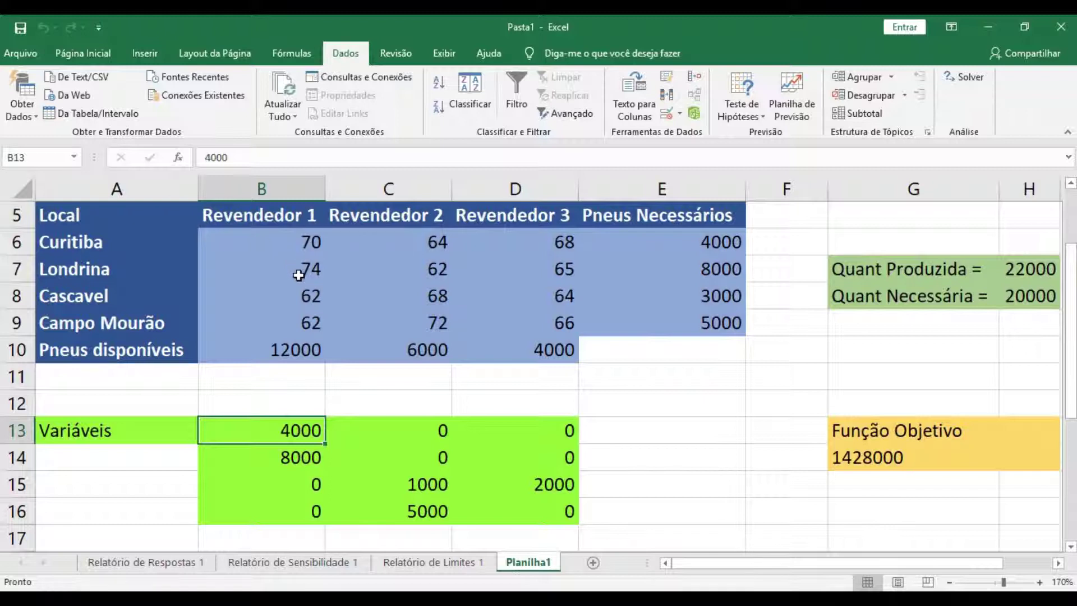
{"action": "left_click", "coordinate": [712, 269]}
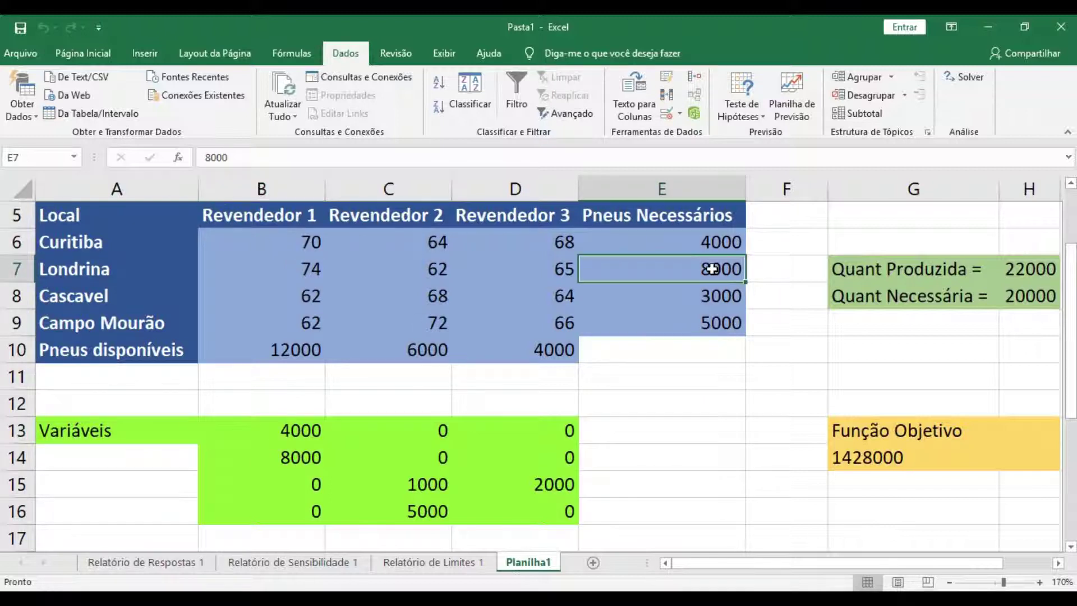
{"action": "left_click", "coordinate": [287, 456]}
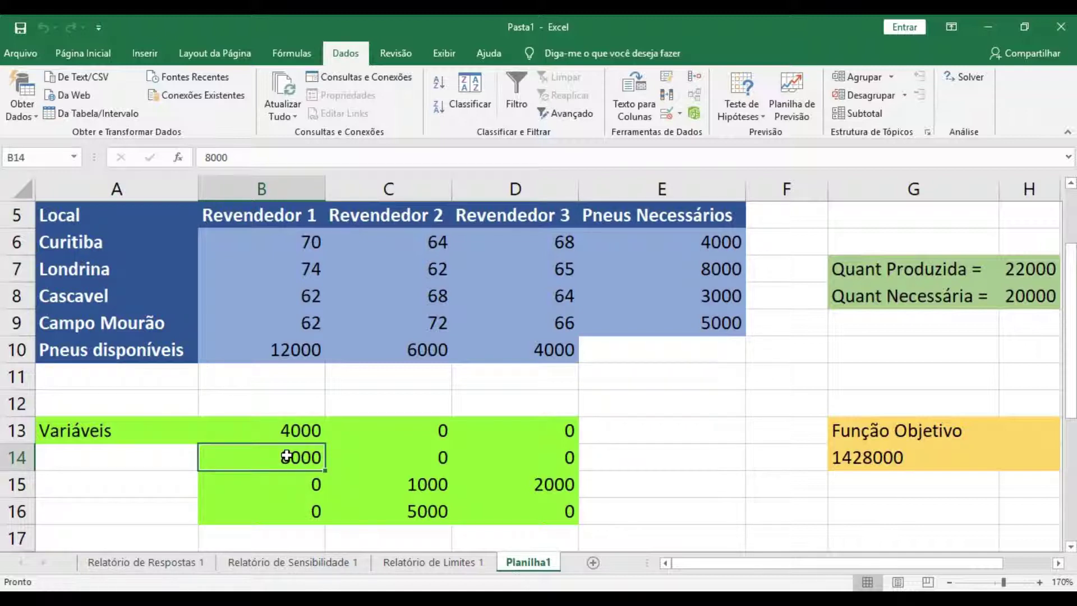
{"action": "left_click", "coordinate": [658, 320]}
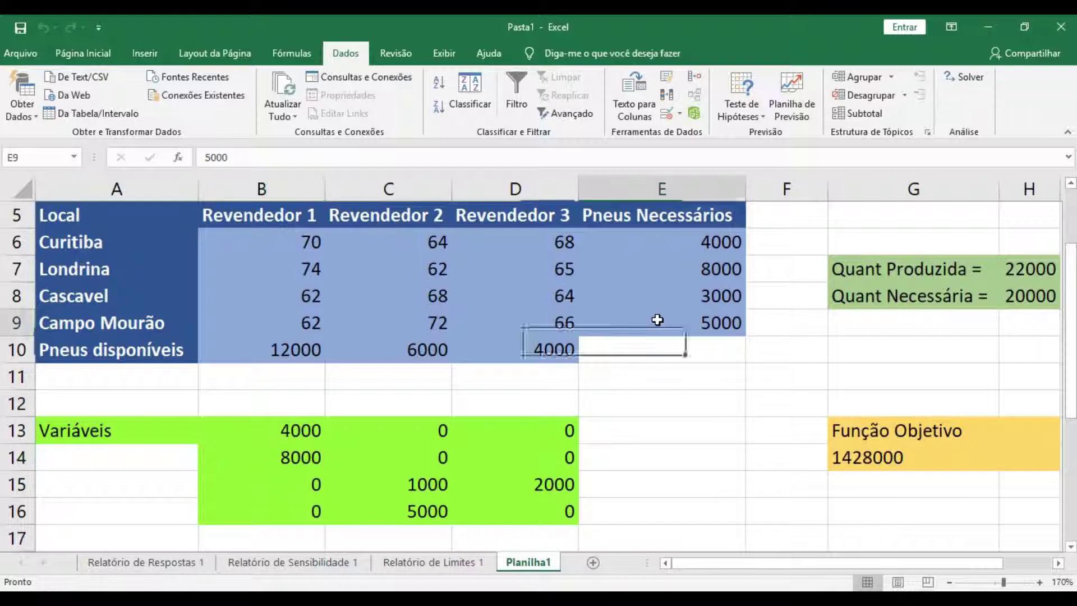
{"action": "left_click", "coordinate": [424, 510]}
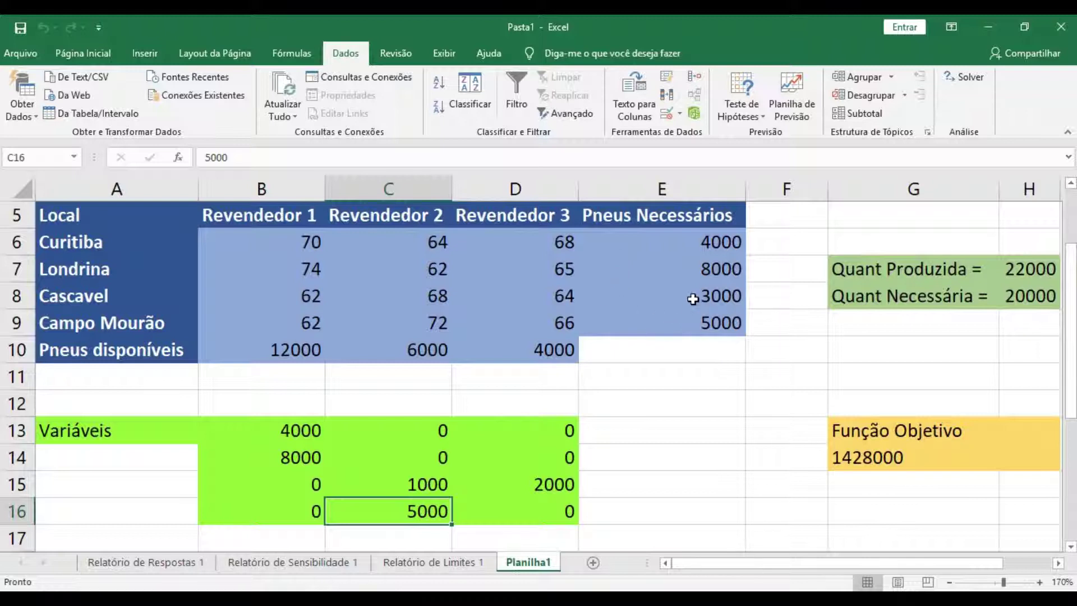
{"action": "left_click", "coordinate": [404, 487]}
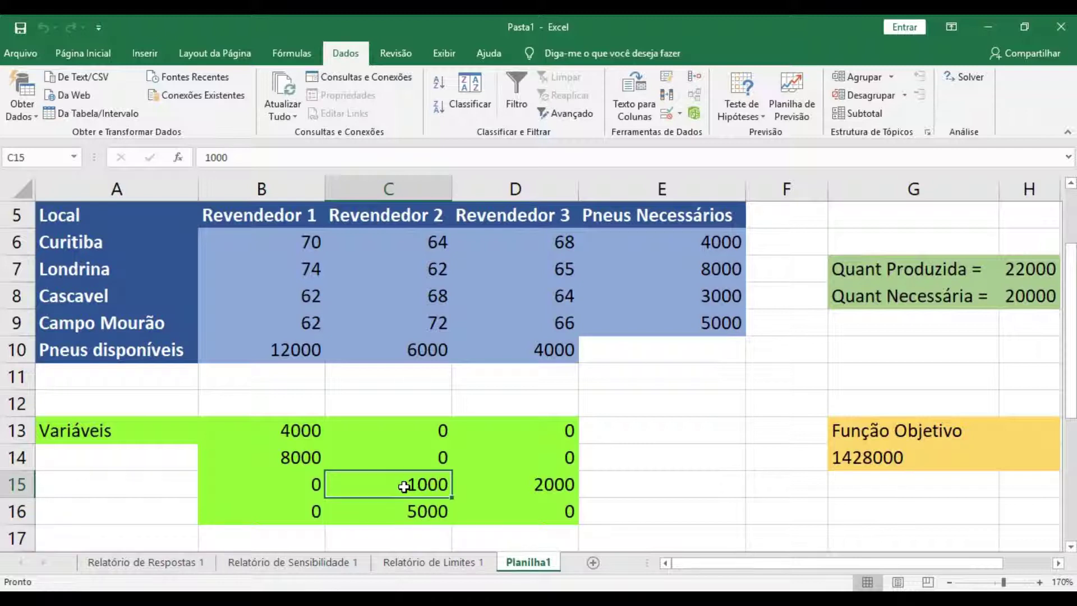
{"action": "left_click", "coordinate": [536, 485]}
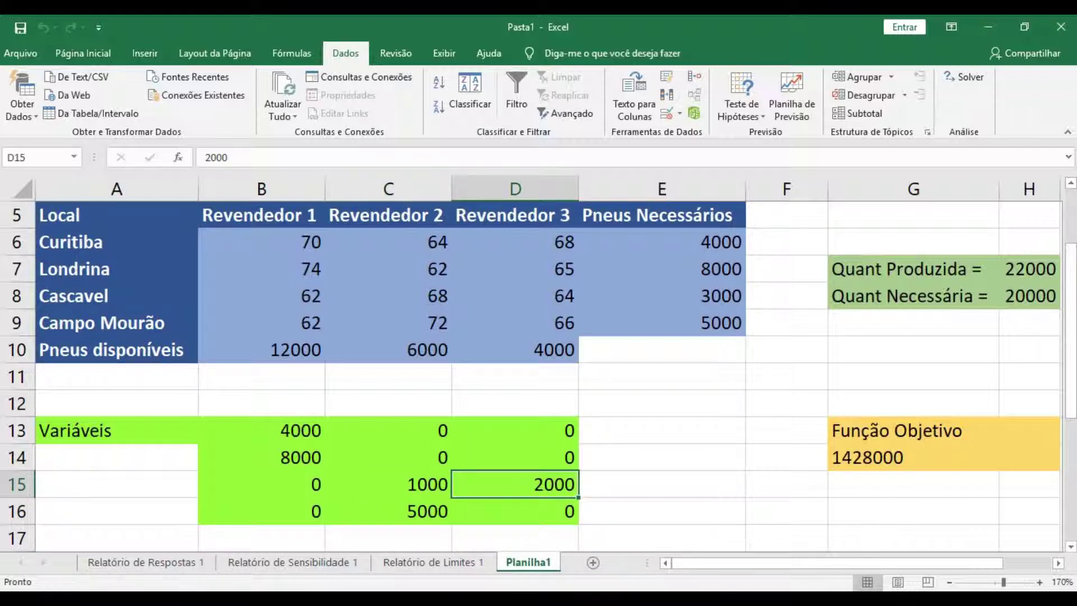
{"action": "left_click", "coordinate": [446, 564]}
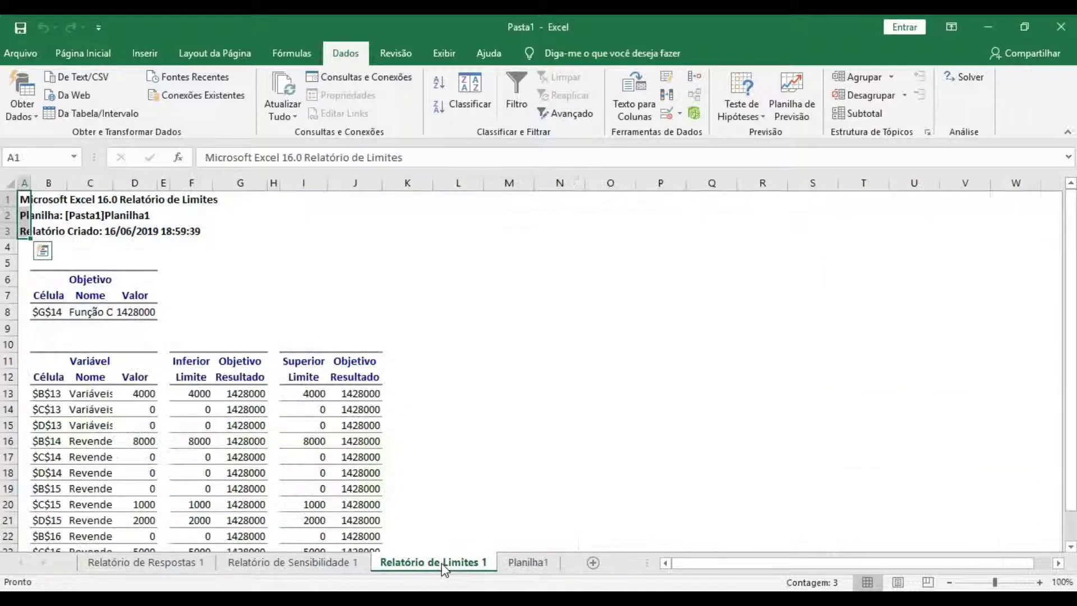
{"action": "left_click", "coordinate": [312, 565]}
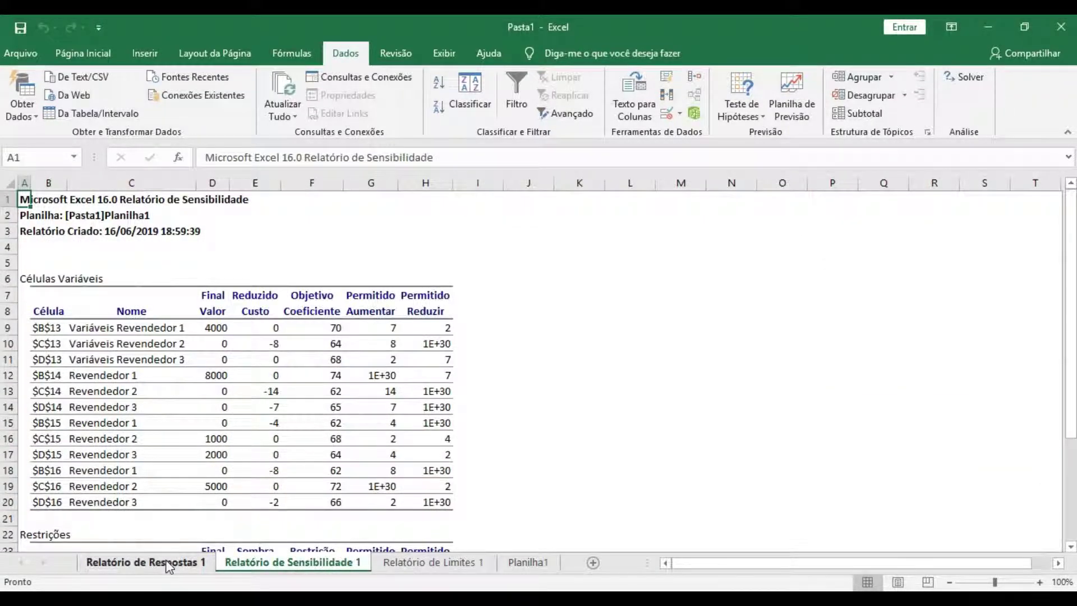
{"action": "left_click", "coordinate": [169, 565]}
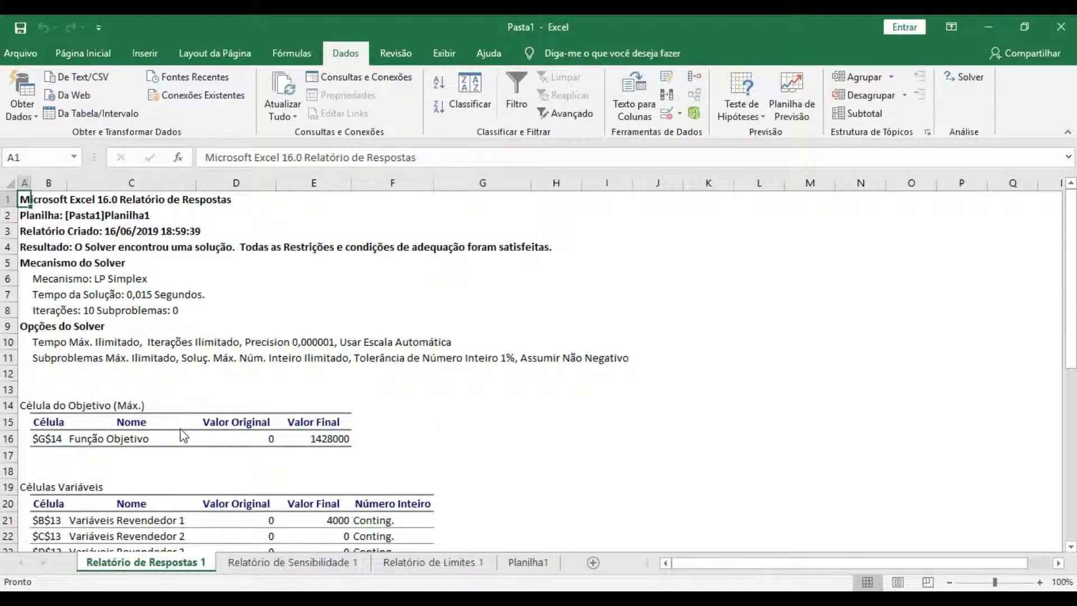
{"action": "scroll", "coordinate": [199, 394], "scroll_direction": "down", "scroll_amount": 2}
{"action": "scroll", "coordinate": [199, 394], "scroll_direction": "down", "scroll_amount": 3}
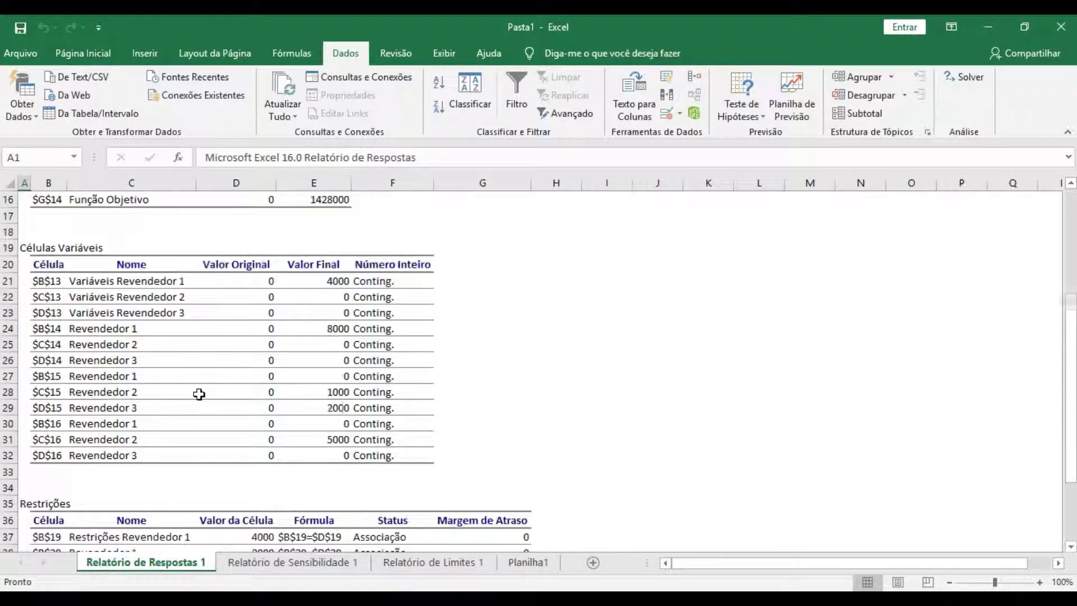
{"action": "mouse_move", "coordinate": [50, 280]}
{"action": "left_mouse_down"}
{"action": "mouse_move", "coordinate": [299, 341]}
{"action": "mouse_move", "coordinate": [407, 455]}
{"action": "left_mouse_up"}
{"action": "scroll", "coordinate": [448, 439], "scroll_direction": "down", "scroll_amount": 1}
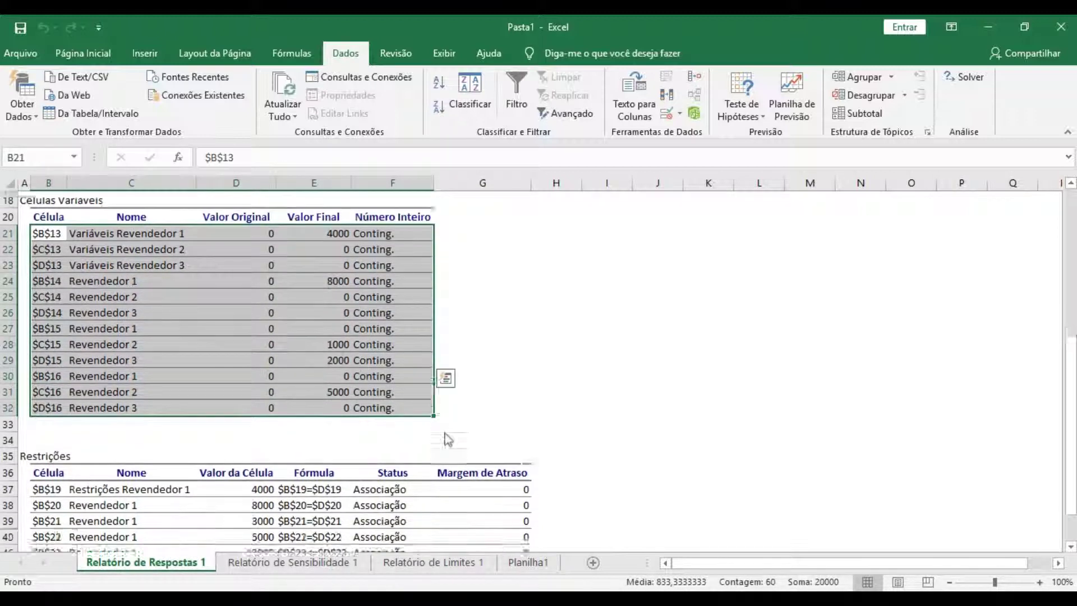
{"action": "scroll", "coordinate": [447, 439], "scroll_direction": "down", "scroll_amount": 3}
{"action": "left_click_drag", "start_coordinate": [42, 345], "coordinate": [488, 446]}
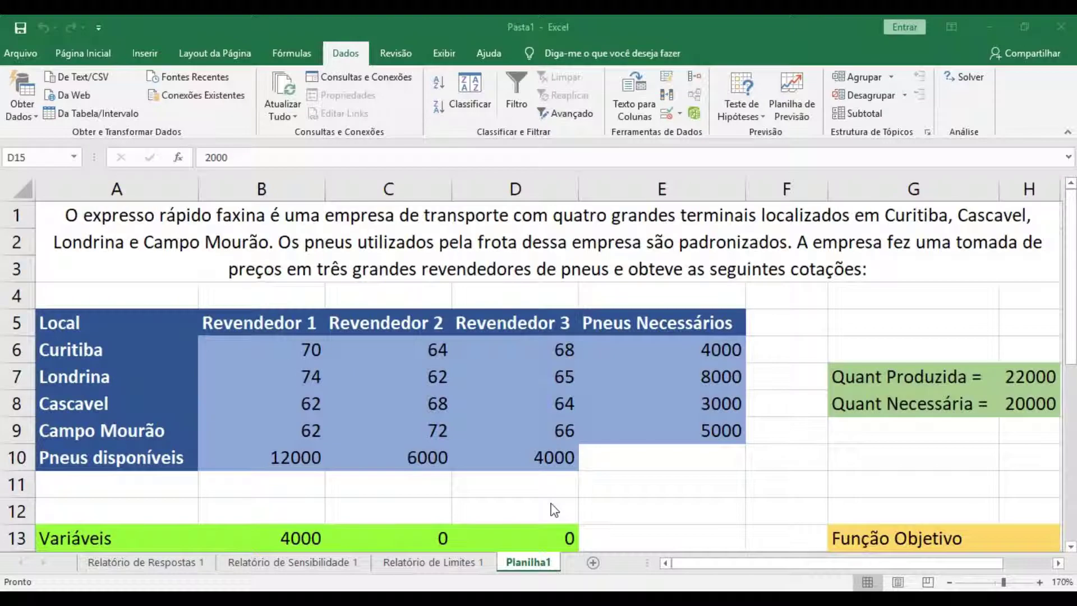